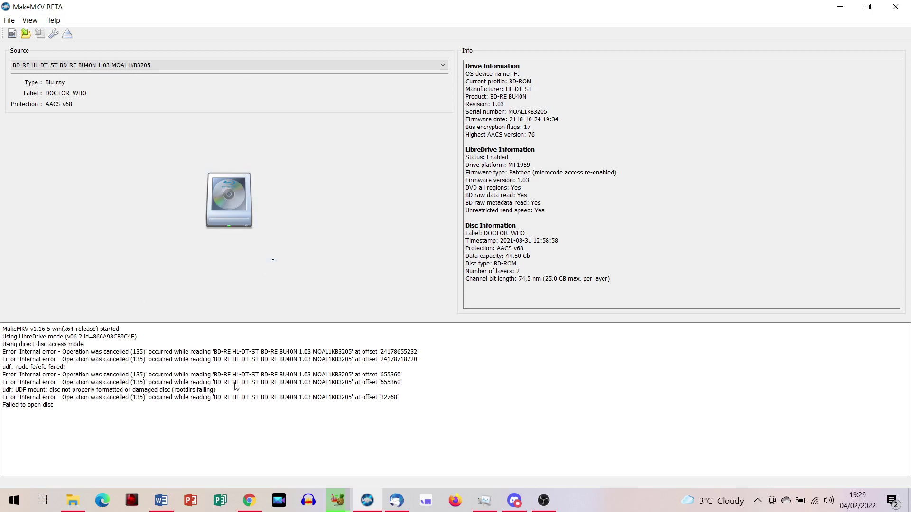
Reopen the 'MakeMKV is free while in beta' forum post in Chrome, then return to MakeMKV.
{"action": "left_click", "coordinate": [256, 502]}
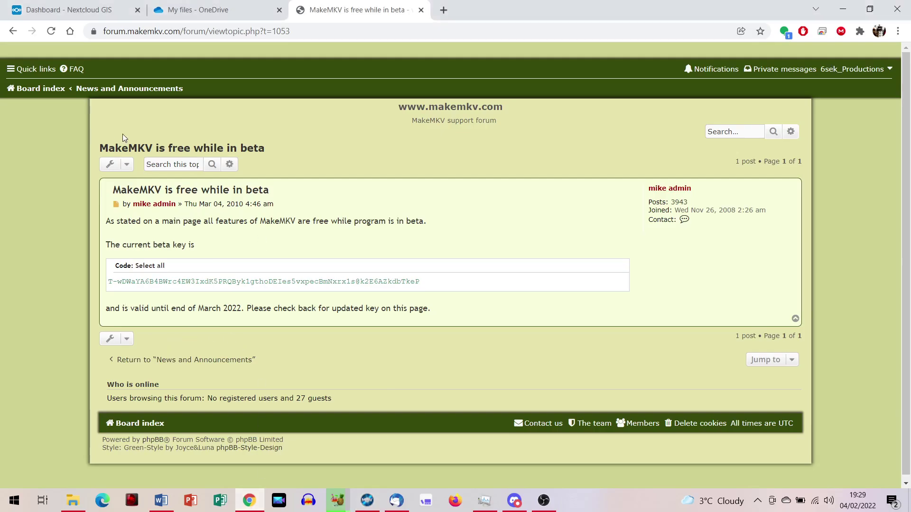
{"action": "left_click", "coordinate": [13, 31]}
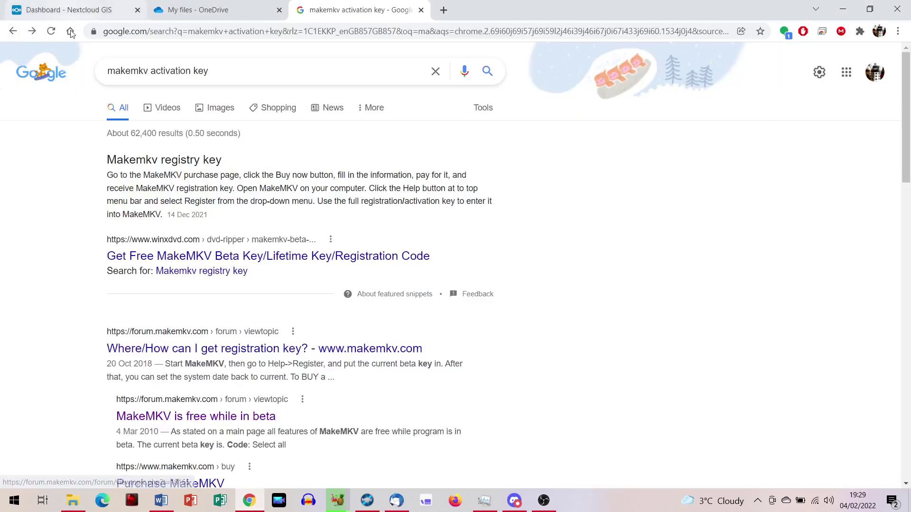
{"action": "left_click", "coordinate": [199, 416]}
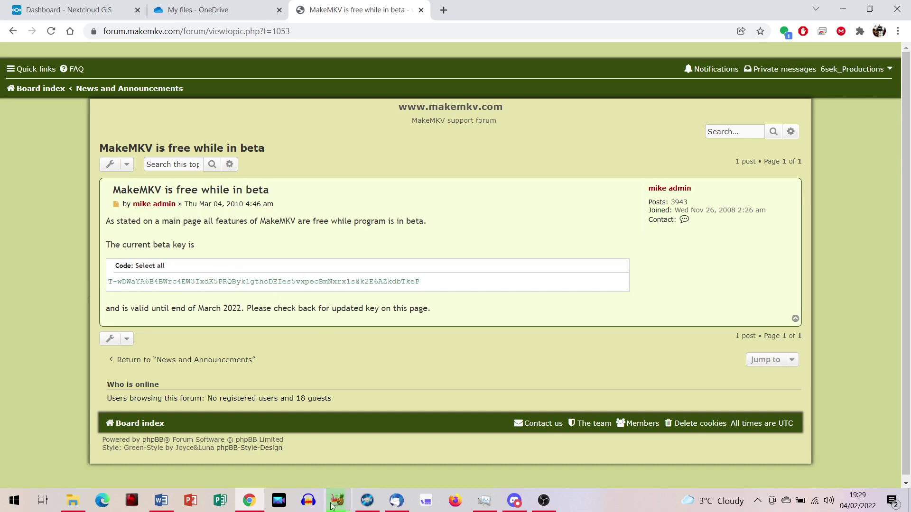
{"action": "left_click", "coordinate": [367, 500]}
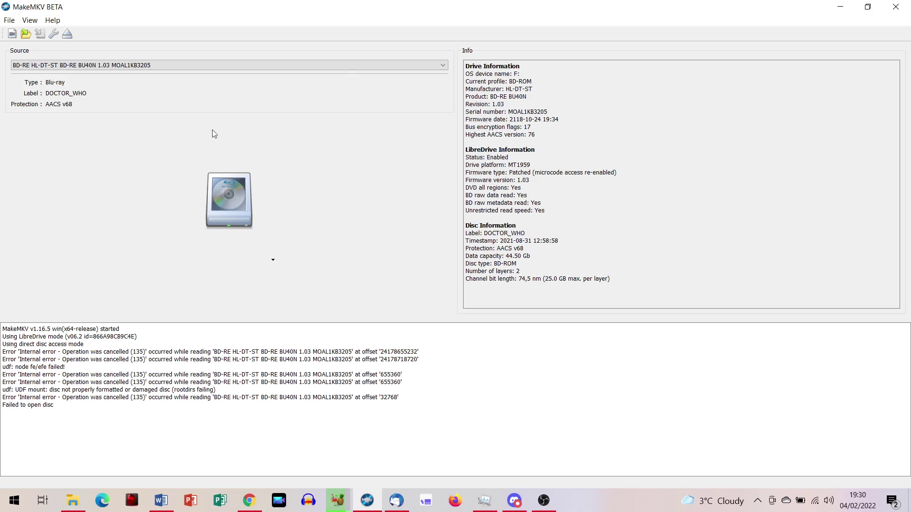
Scan the DOCTOR_WHO Blu-ray in MakeMKV to list its 20 titles.
{"action": "left_click", "coordinate": [233, 193]}
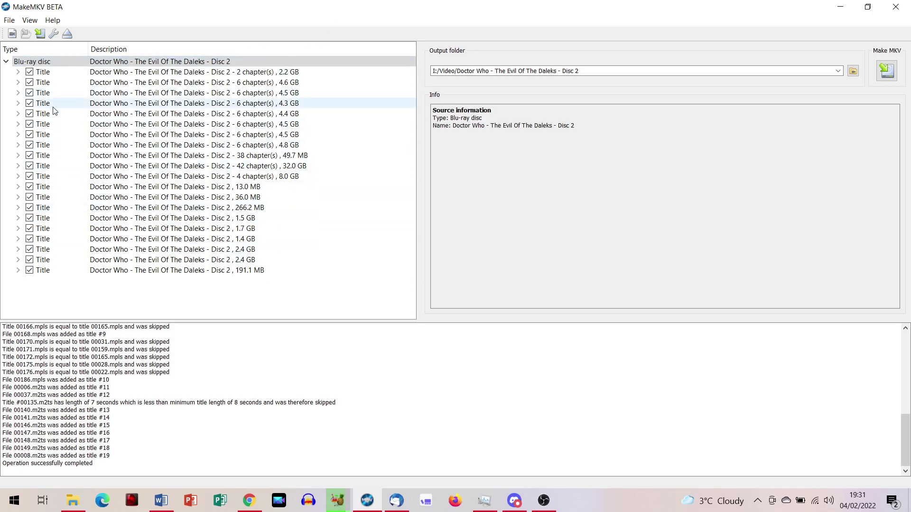
Inspect the 2.2, 4.6 and 4.5 GB titles, then untick the 4.6 GB and two six-chapter titles.
{"action": "left_click", "coordinate": [51, 73]}
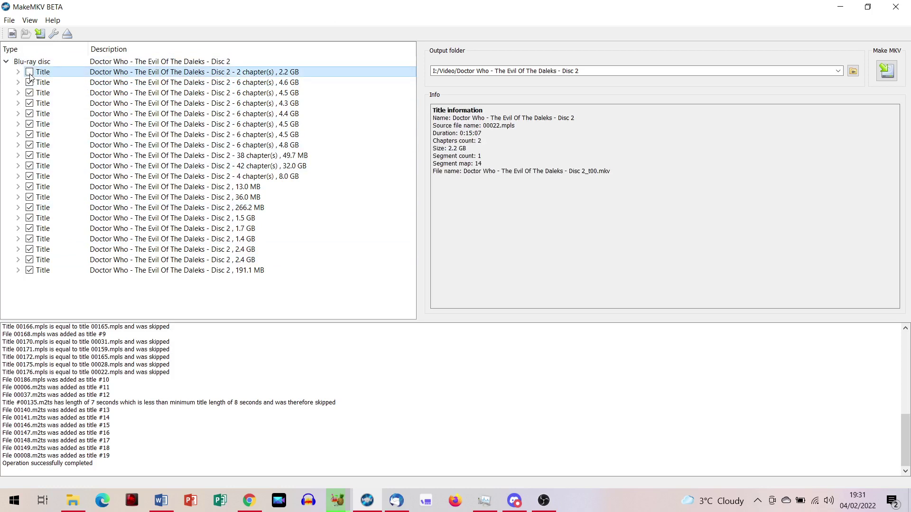
{"action": "left_click", "coordinate": [59, 85]}
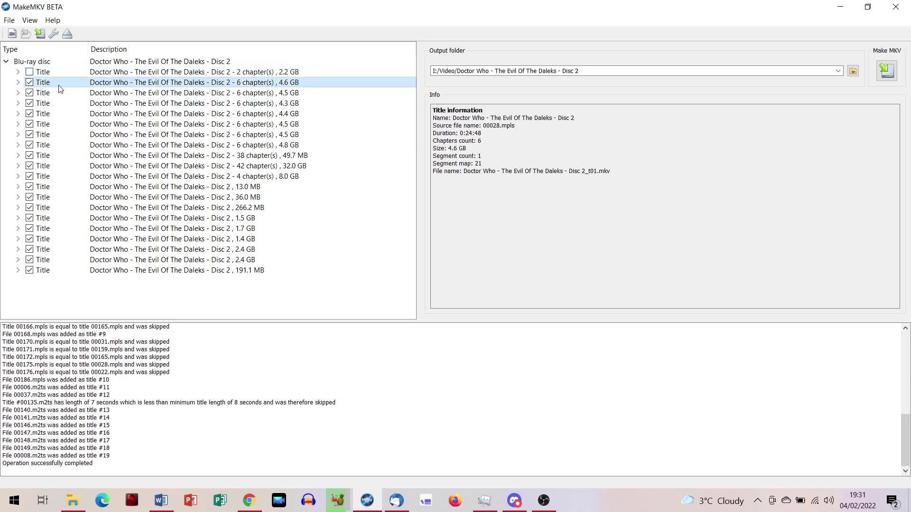
{"action": "left_click", "coordinate": [124, 97]}
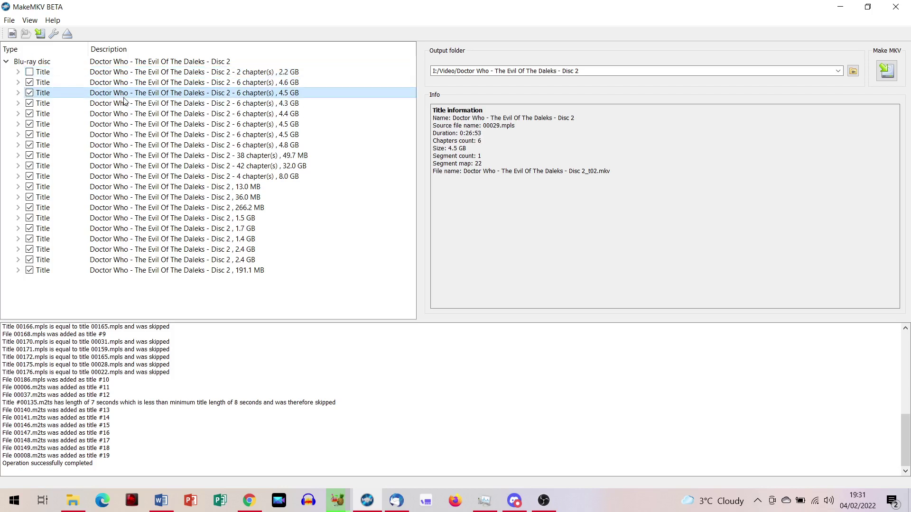
{"action": "left_click", "coordinate": [29, 83]}
{"action": "left_click", "coordinate": [30, 114]}
{"action": "left_click", "coordinate": [30, 124]}
Untick the 4.8 GB, 49.7 MB, 32.0 GB, small, 1.x GB and 2.4 GB titles; check the 4.5 GB title's tracks.
{"action": "left_click", "coordinate": [29, 145]}
{"action": "left_click", "coordinate": [30, 156]}
{"action": "left_click", "coordinate": [29, 166]}
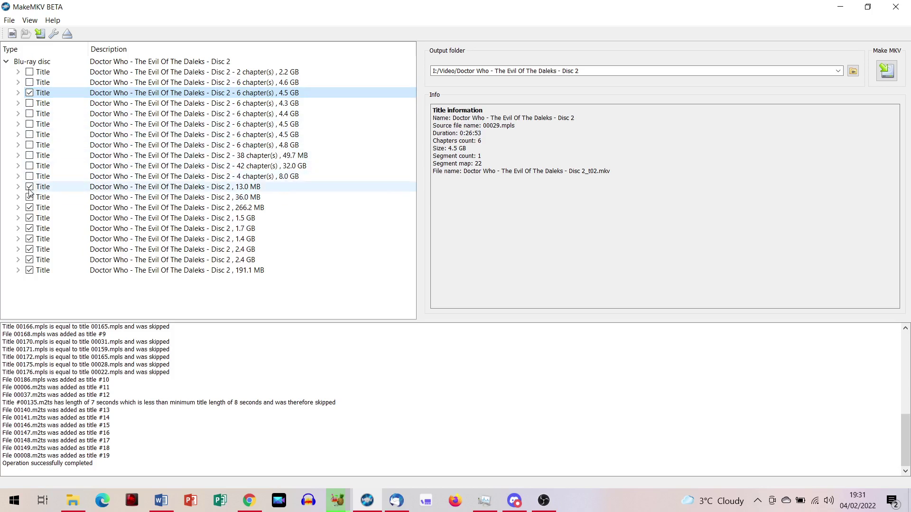
{"action": "left_click", "coordinate": [29, 187]}
{"action": "left_click", "coordinate": [29, 207]}
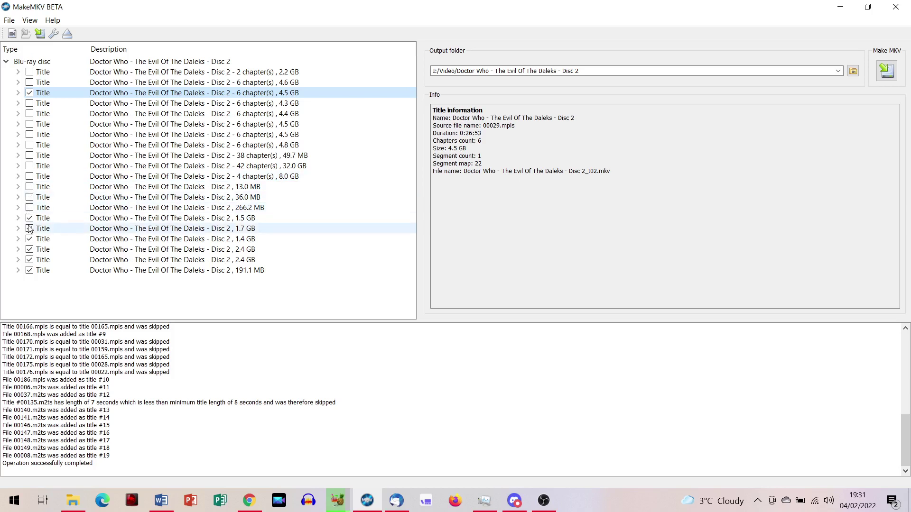
{"action": "left_click", "coordinate": [30, 218]}
{"action": "left_click", "coordinate": [29, 228]}
{"action": "left_click", "coordinate": [29, 239]}
{"action": "left_click", "coordinate": [29, 250]}
{"action": "left_click", "coordinate": [29, 259]}
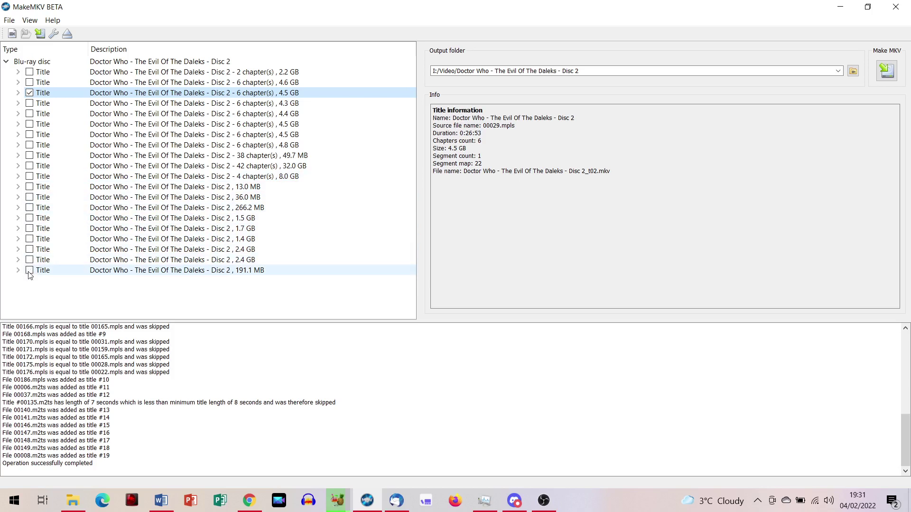
{"action": "left_click", "coordinate": [19, 95]}
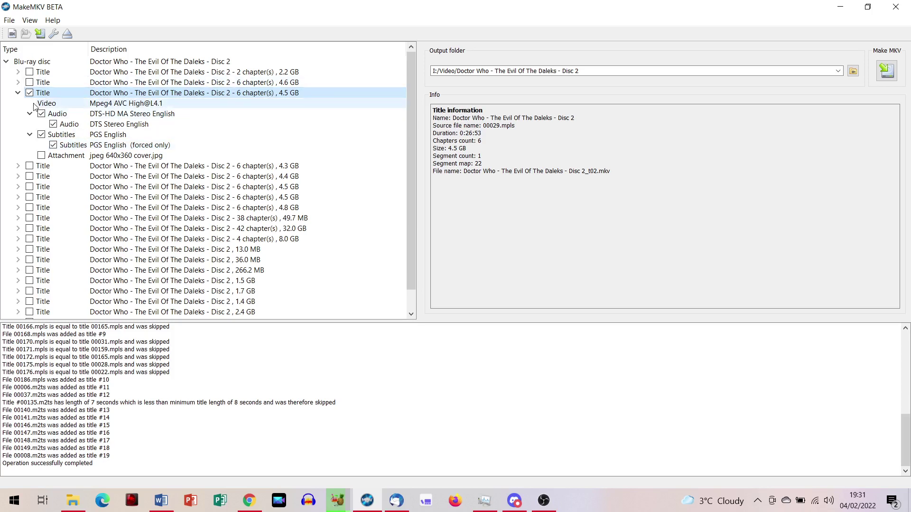
{"action": "left_click", "coordinate": [19, 93]}
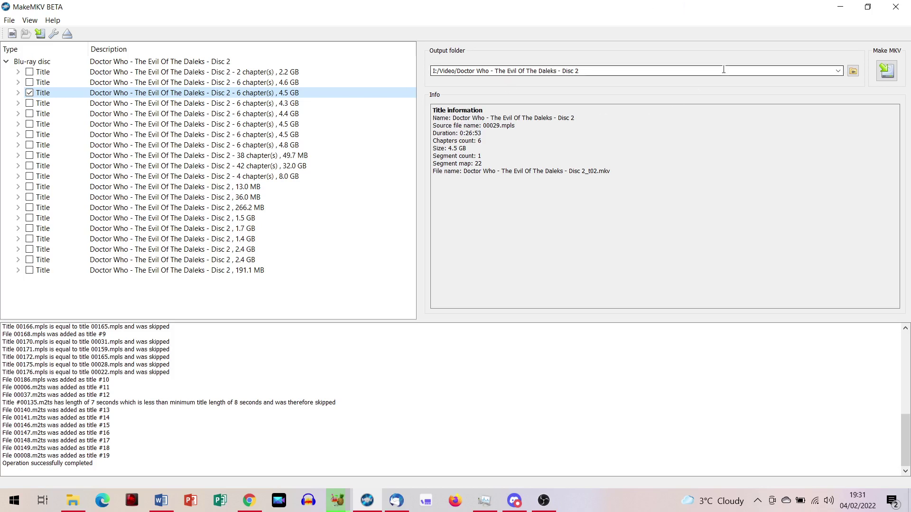
Create a 'Doctor Who Evil test' folder in D:\Video and make it the output folder.
{"action": "left_click", "coordinate": [853, 72]}
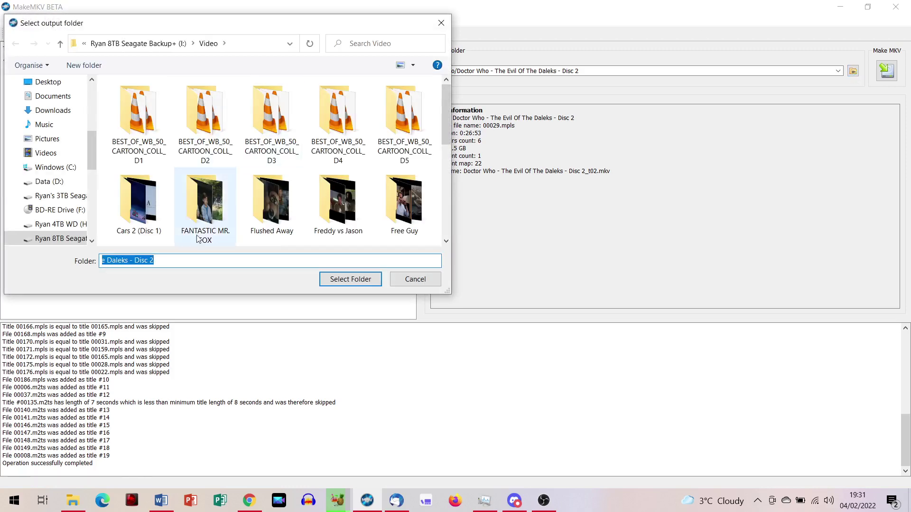
{"action": "left_click", "coordinate": [50, 186]}
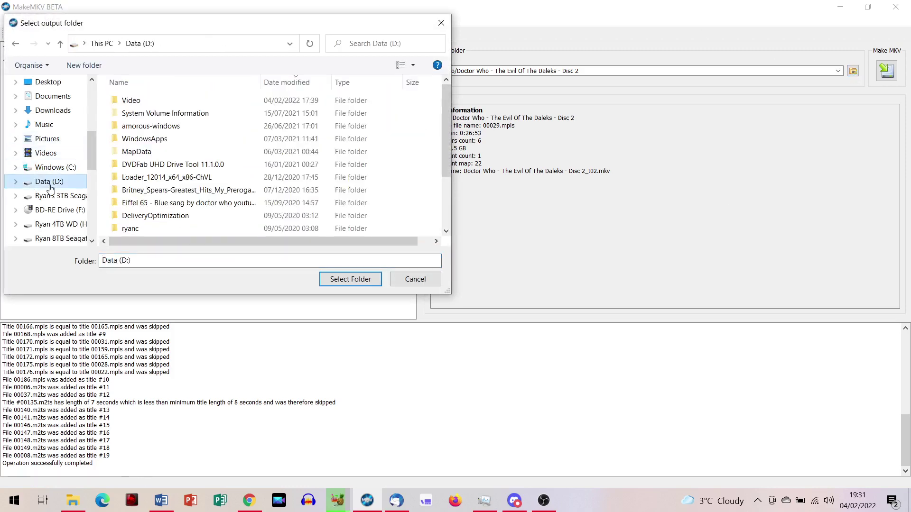
{"action": "double_click", "coordinate": [127, 100]}
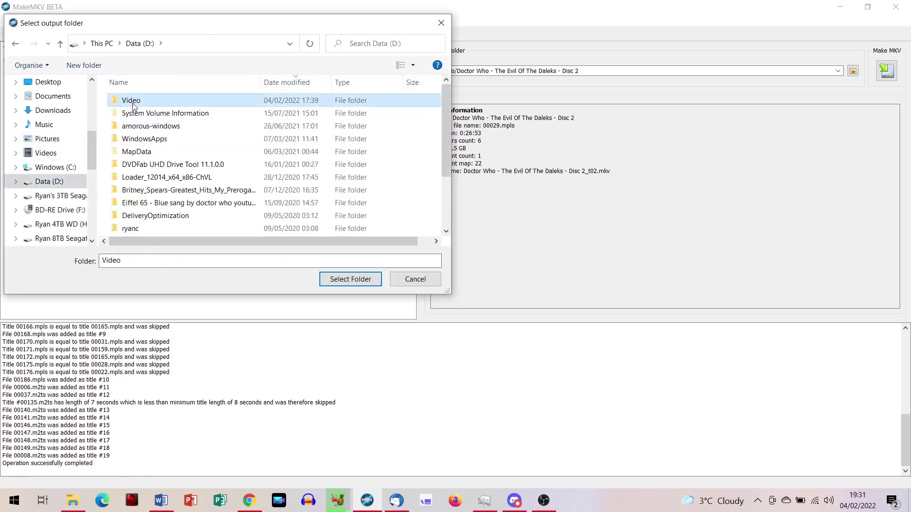
{"action": "left_click", "coordinate": [85, 66]}
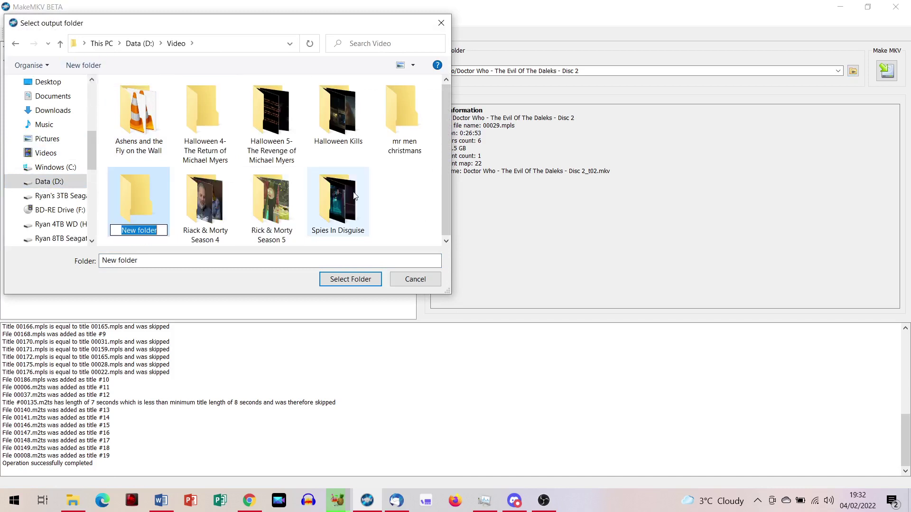
{"action": "type", "text": "Doctor Who "}
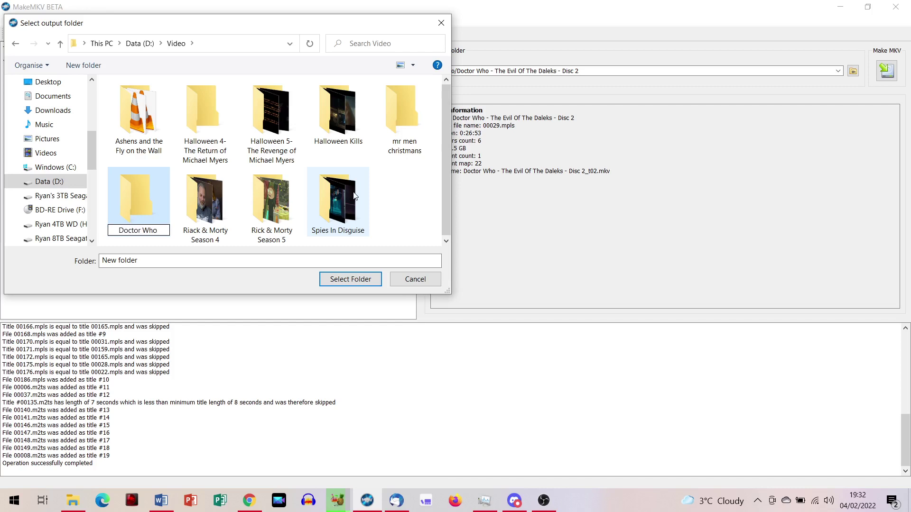
{"action": "type", "text": "Evil"}
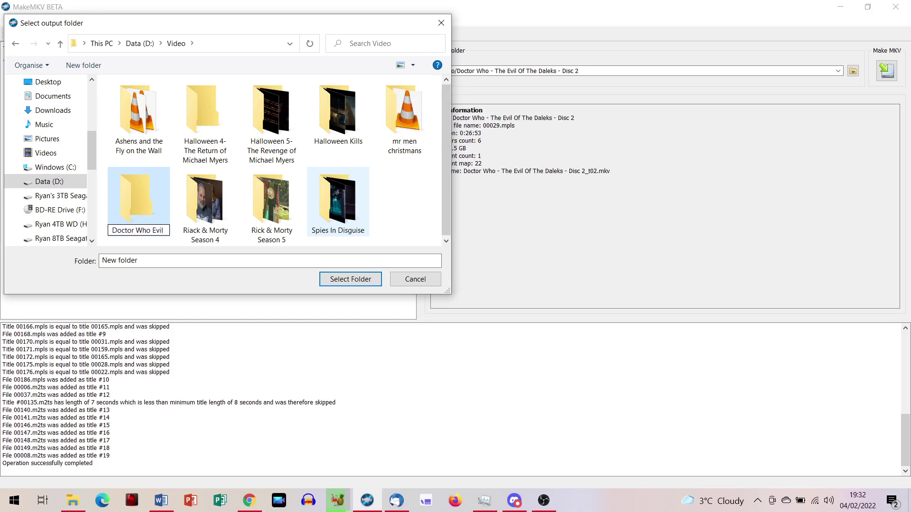
{"action": "type", "text": " test"}
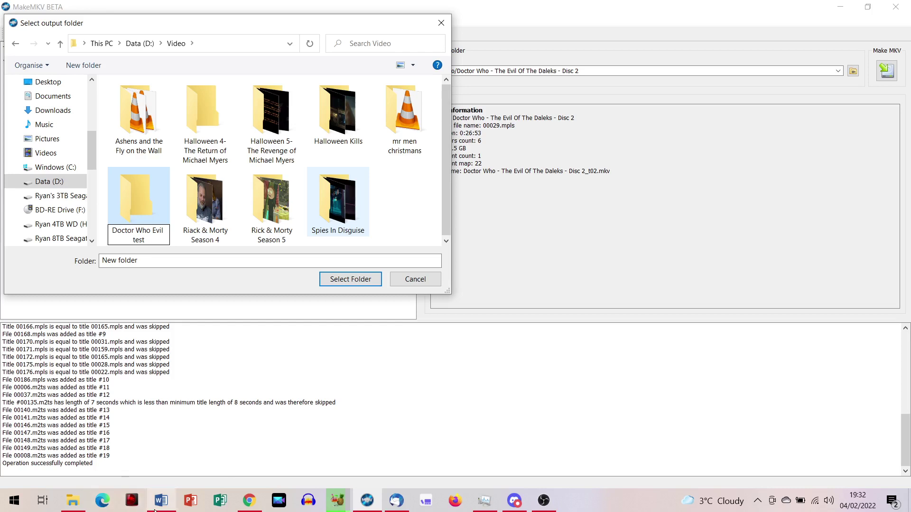
{"action": "mouse_move", "coordinate": [155, 511]}
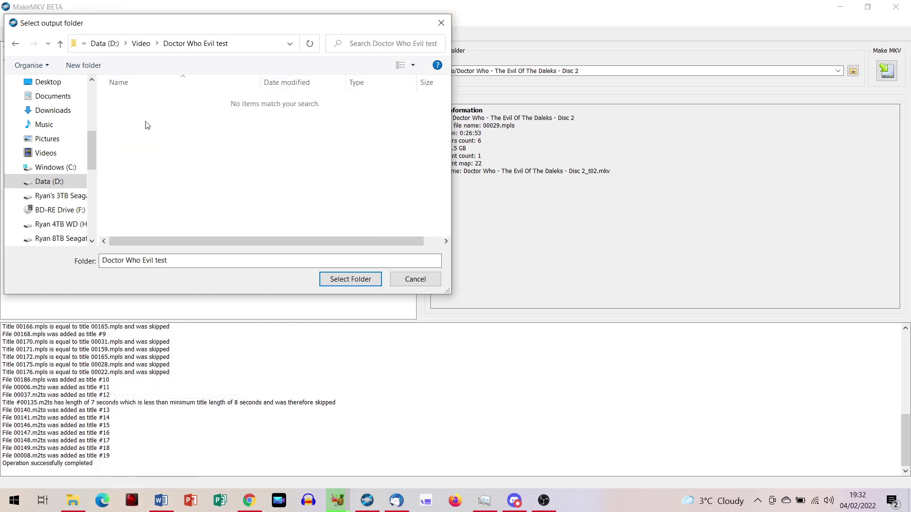
{"action": "left_click", "coordinate": [344, 279]}
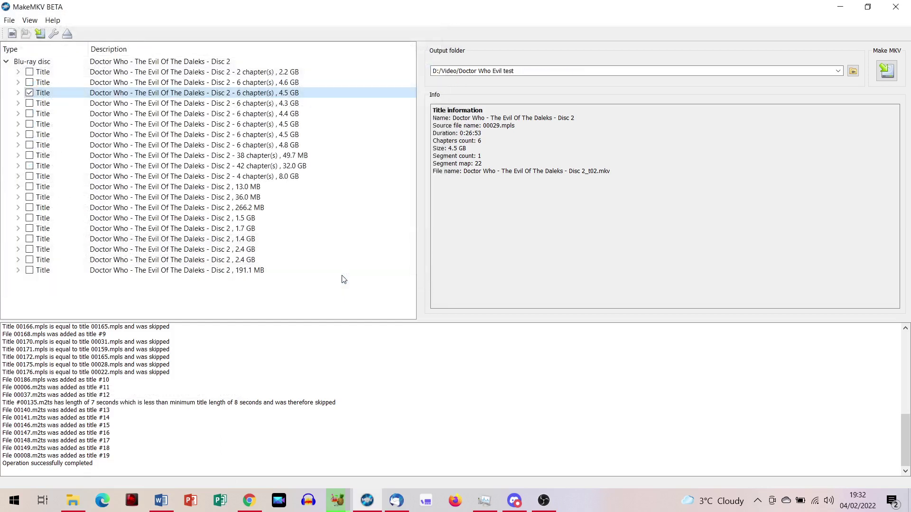
Start the Make MKV rip of the ticked 4.5 GB title.
{"action": "left_click", "coordinate": [886, 71]}
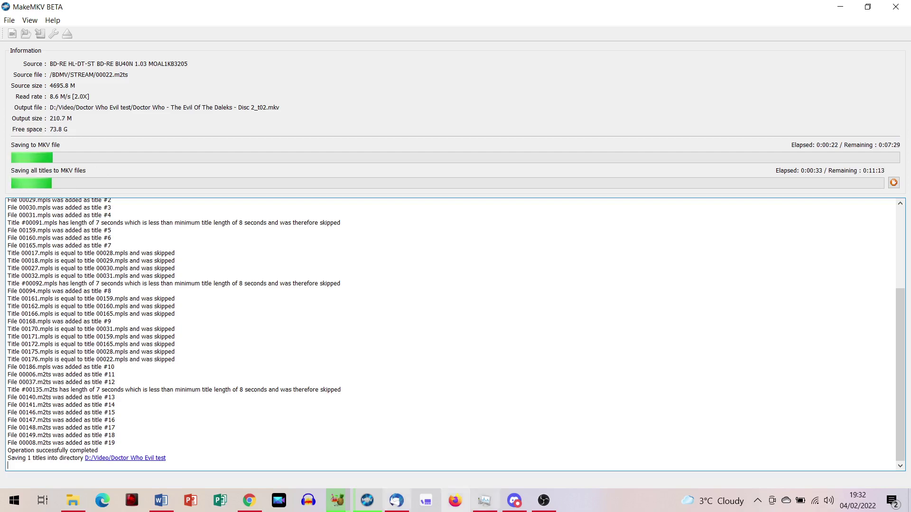
Bring HandBrake forward and cancel its source selection to reach the empty main window.
{"action": "mouse_move", "coordinate": [337, 501]}
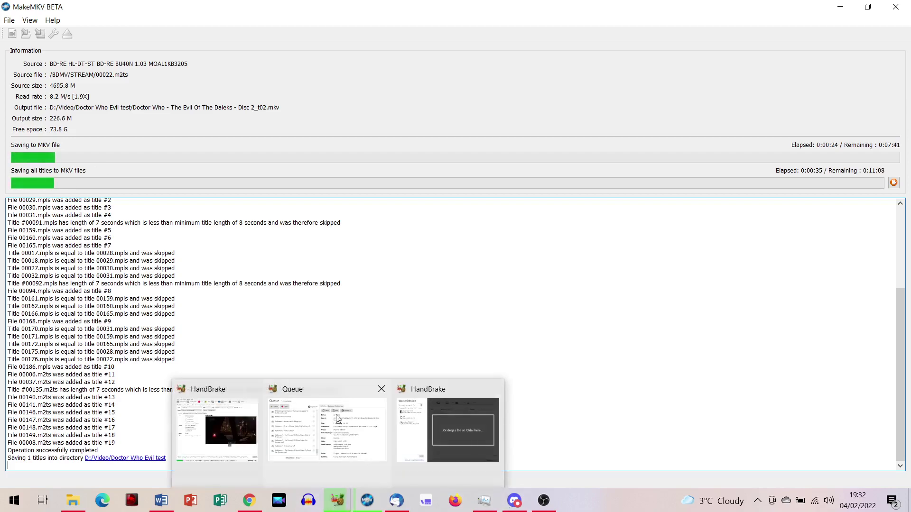
{"action": "mouse_move", "coordinate": [223, 412]}
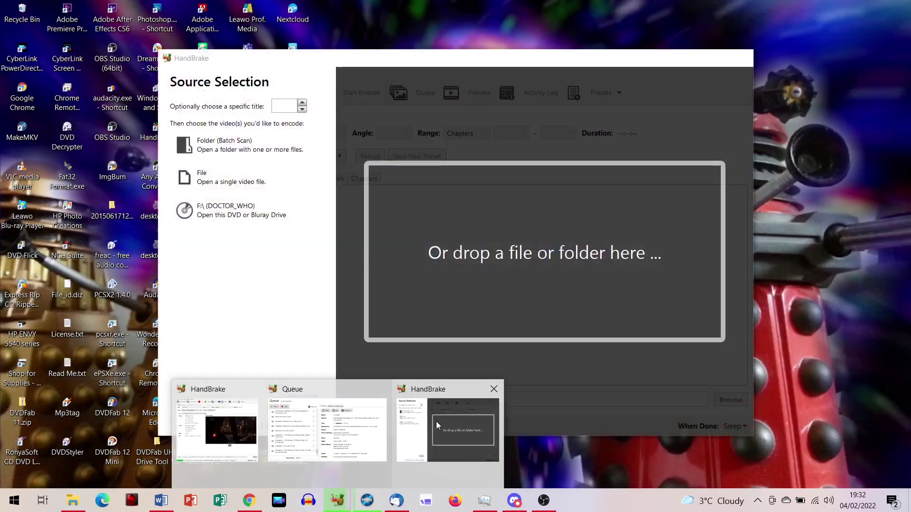
{"action": "left_click", "coordinate": [436, 421]}
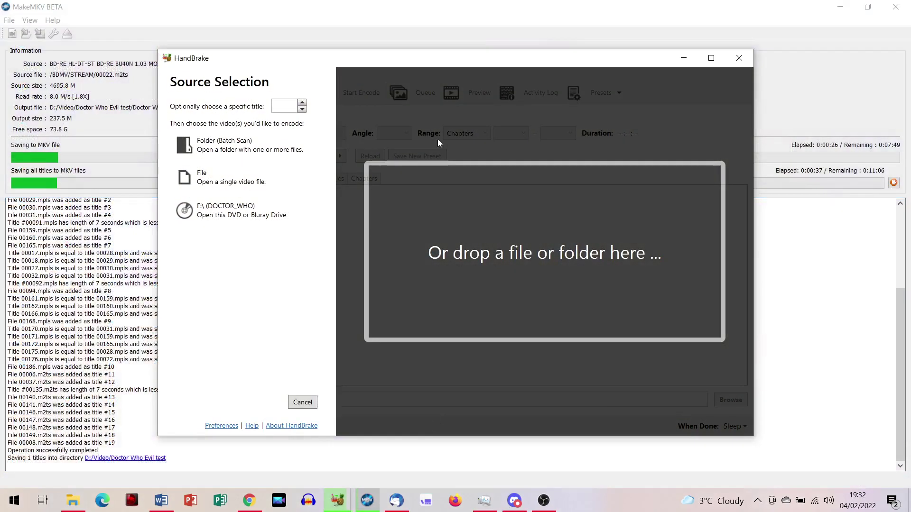
{"action": "left_click", "coordinate": [302, 403]}
Search 'handbreak' in a new Chrome tab and open the official handbrake.fr site.
{"action": "left_click", "coordinate": [249, 501]}
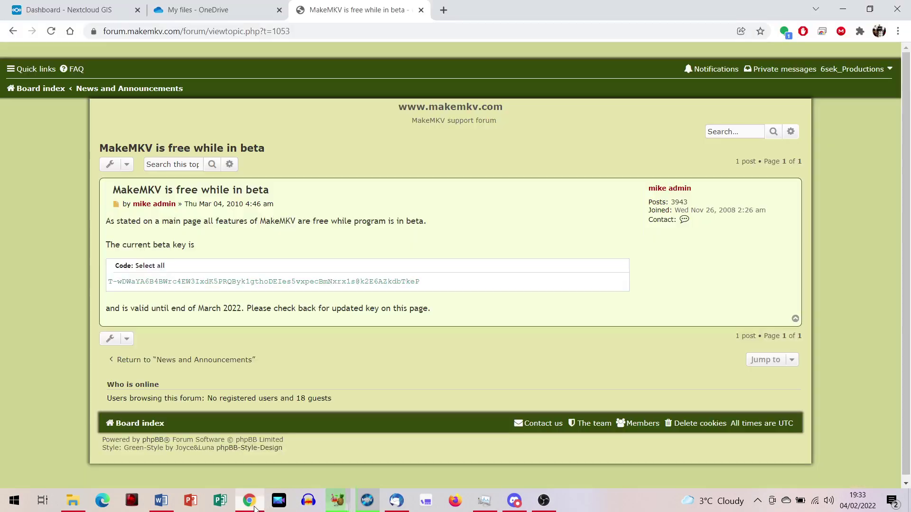
{"action": "left_click", "coordinate": [444, 14]}
{"action": "type", "text": "hamn"}
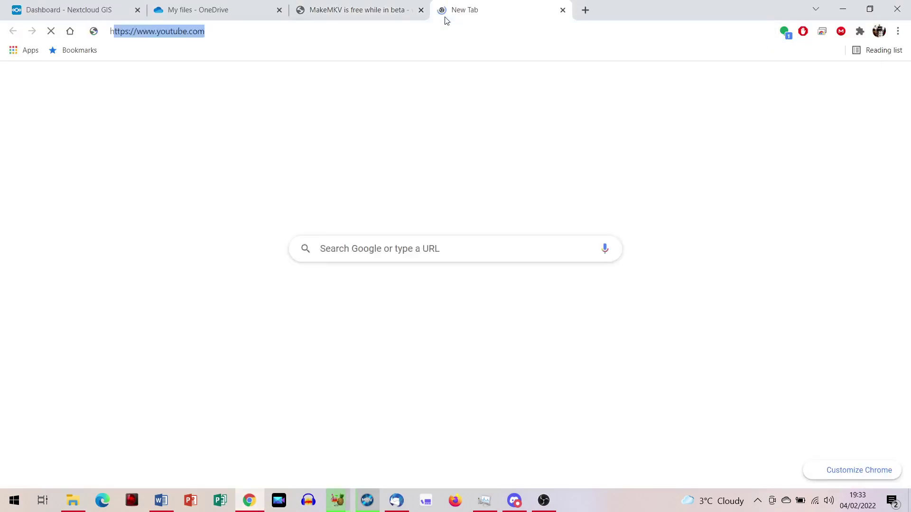
{"action": "key", "text": "BackSpace"}
{"action": "key", "text": "BackSpace"}
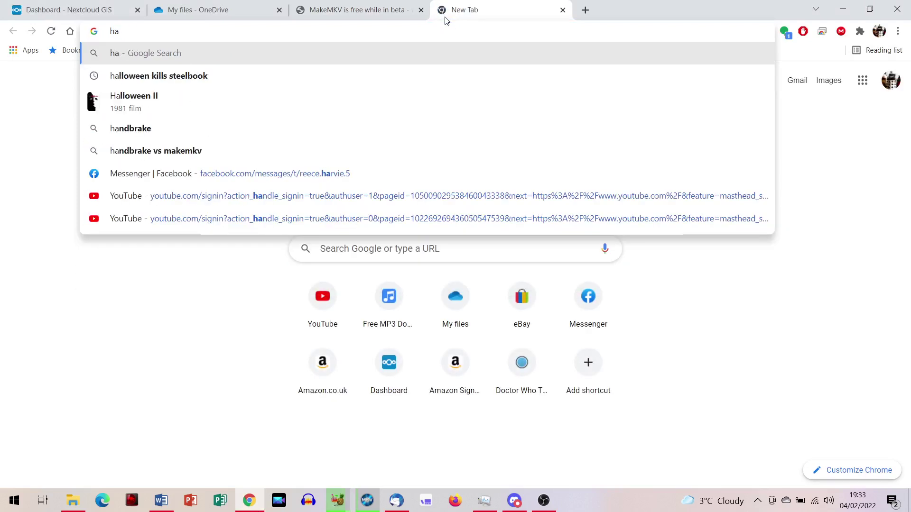
{"action": "type", "text": "ndbreak"}
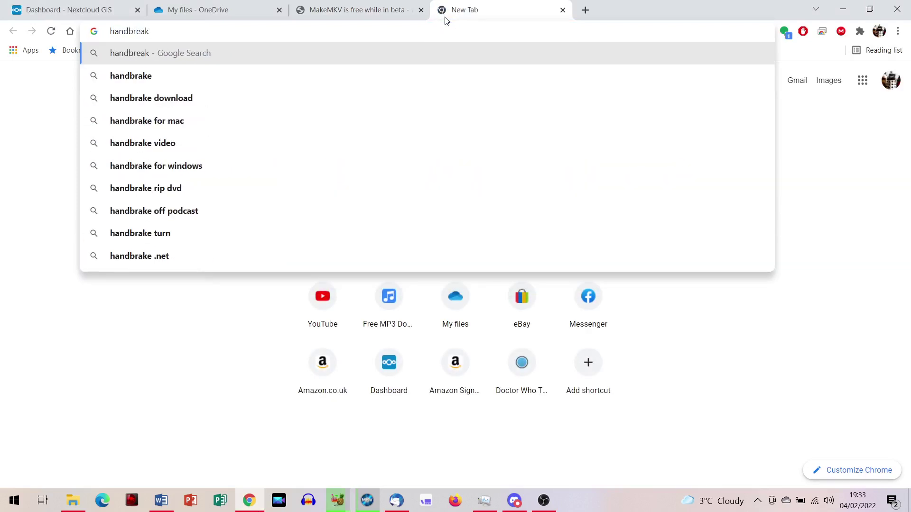
{"action": "key", "text": "Return"}
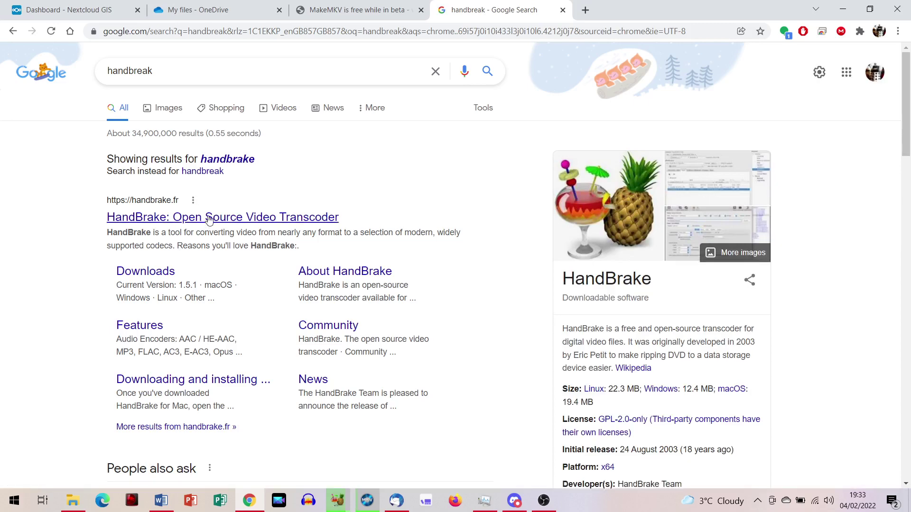
{"action": "left_click", "coordinate": [212, 218]}
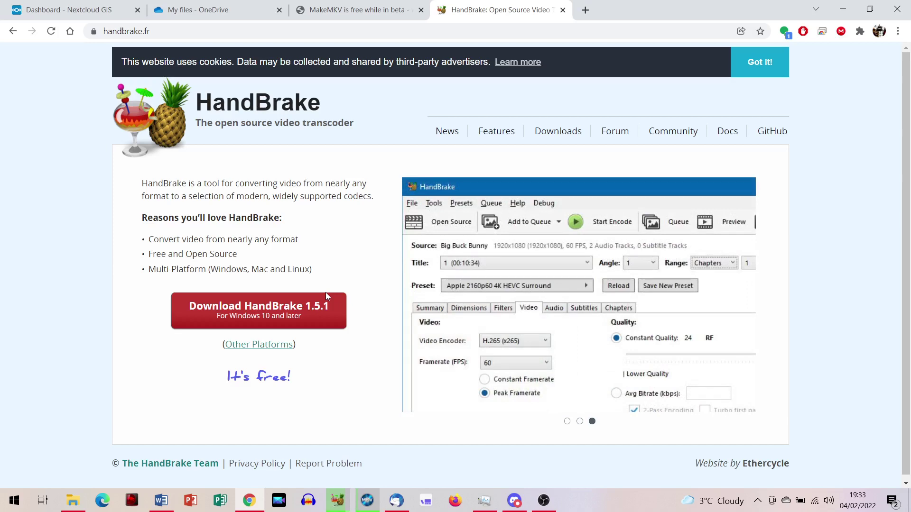
Minimize Chrome and bring MakeMKV's rip progress in front of HandBrake.
{"action": "left_click", "coordinate": [842, 9]}
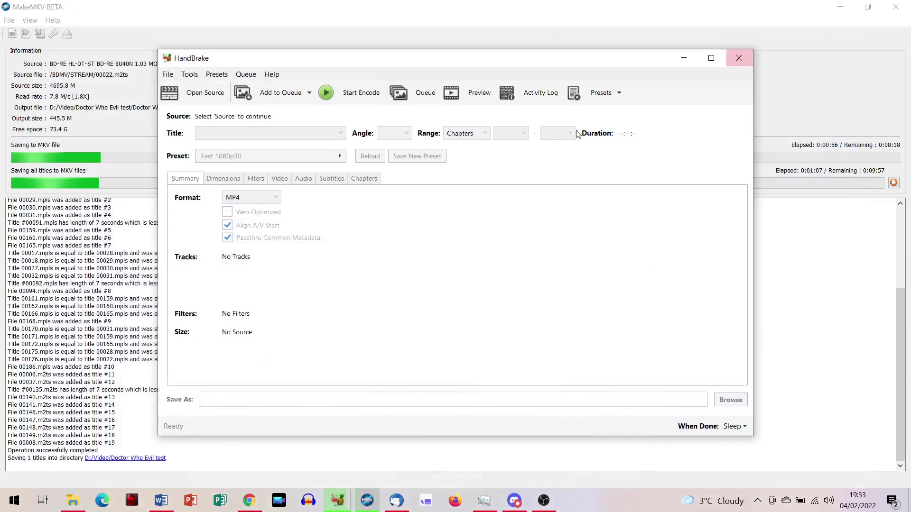
{"action": "left_click", "coordinate": [117, 11]}
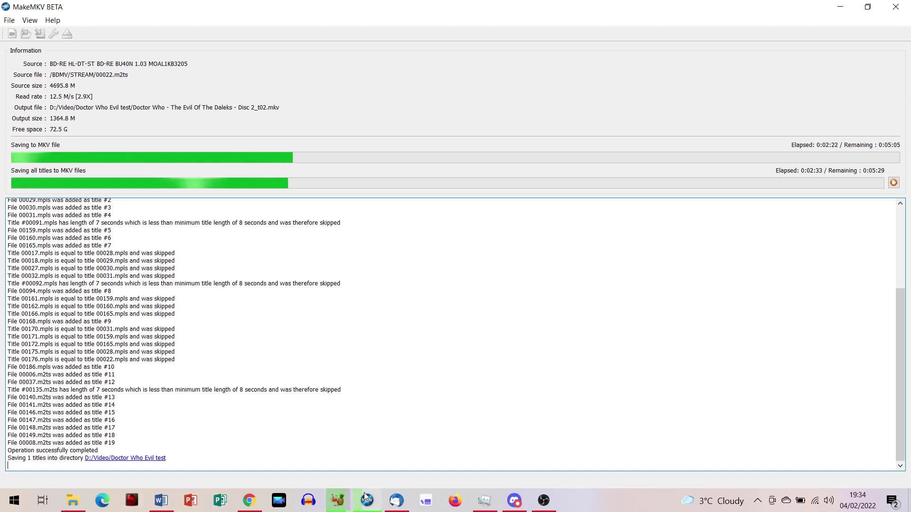
Acknowledge MakeMKV's 'Copy complete. 1 titles saved.' message once the rip finishes.
{"action": "mouse_move", "coordinate": [329, 501]}
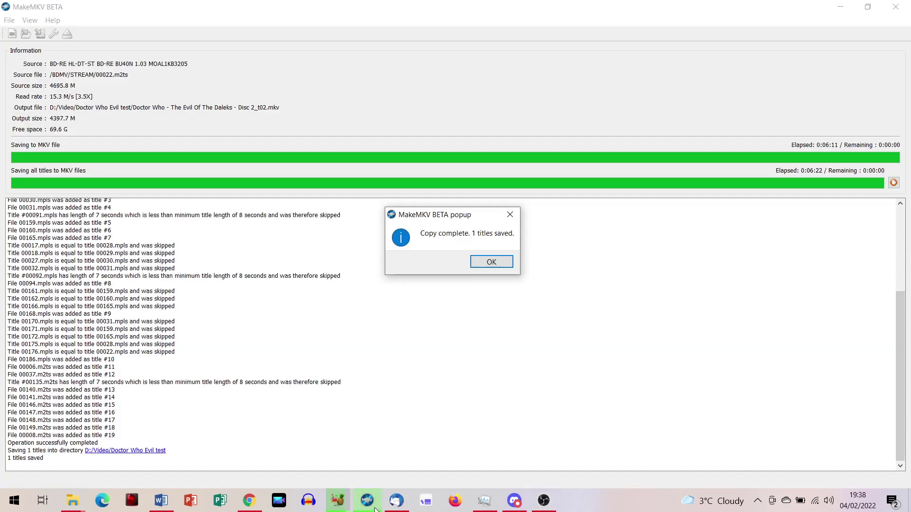
{"action": "left_click", "coordinate": [490, 262]}
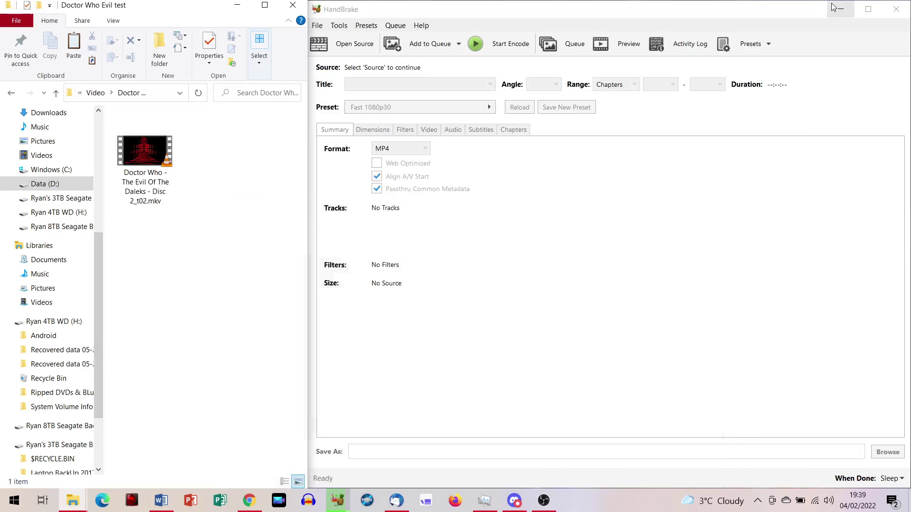
{"action": "left_click", "coordinate": [839, 6]}
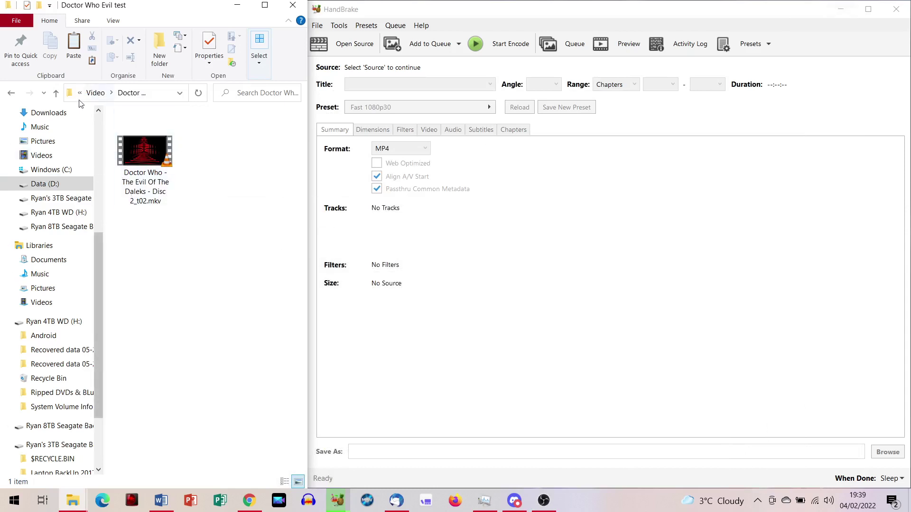
{"action": "left_click", "coordinate": [130, 155]}
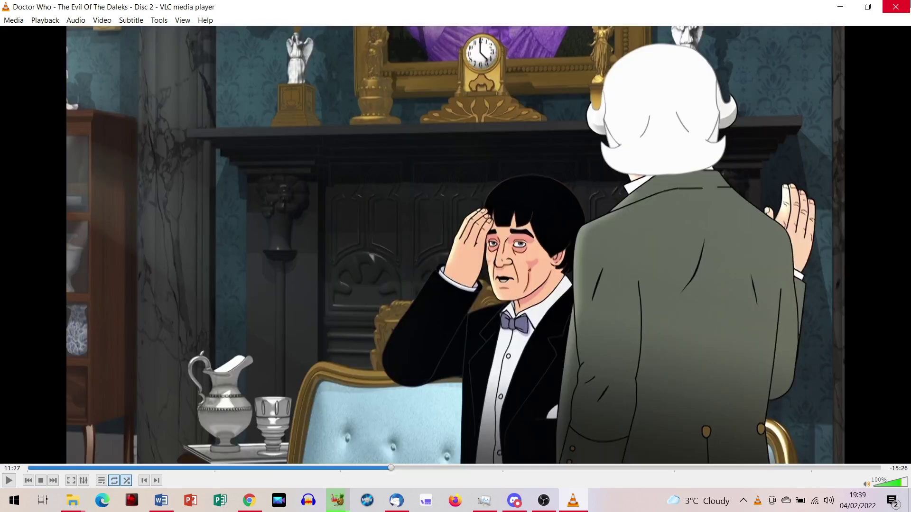
{"action": "left_click", "coordinate": [895, 6]}
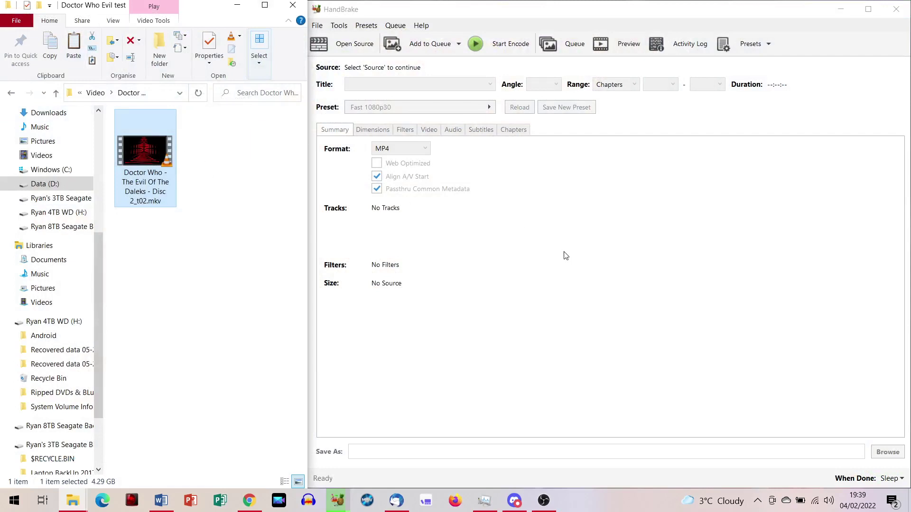
Load 'Doctor Who - The Evil Of The Daleks - Disc 2_t02.mkv' into HandBrake and browse its preview frames.
{"action": "left_click_drag", "start_coordinate": [565, 255], "coordinate": [564, 256]}
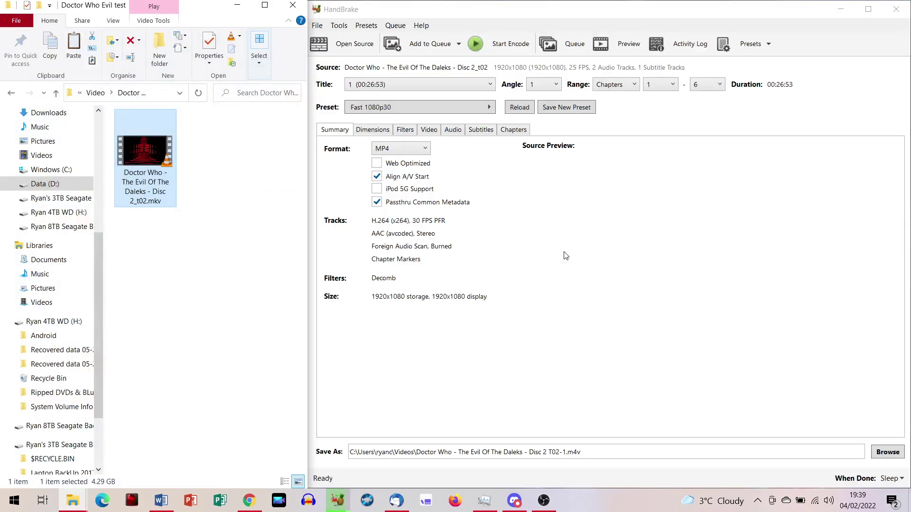
{"action": "left_click", "coordinate": [352, 46]}
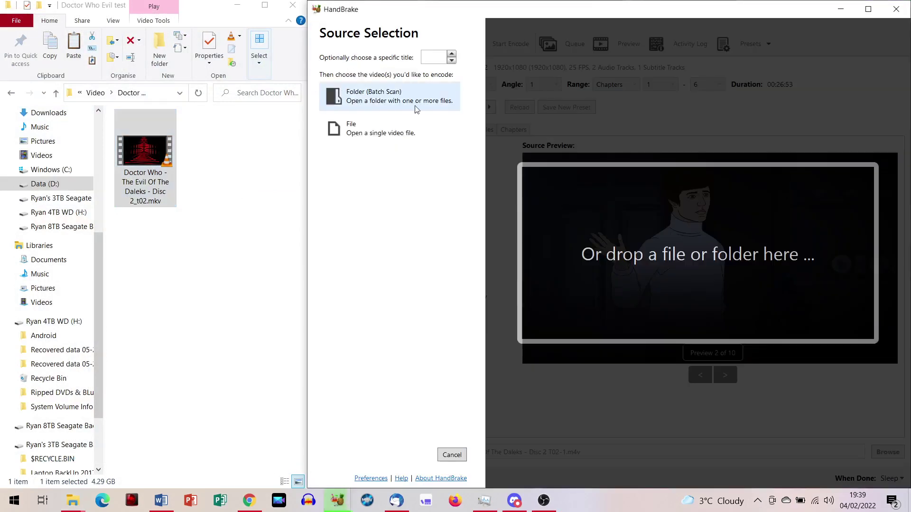
{"action": "left_click", "coordinate": [455, 461]}
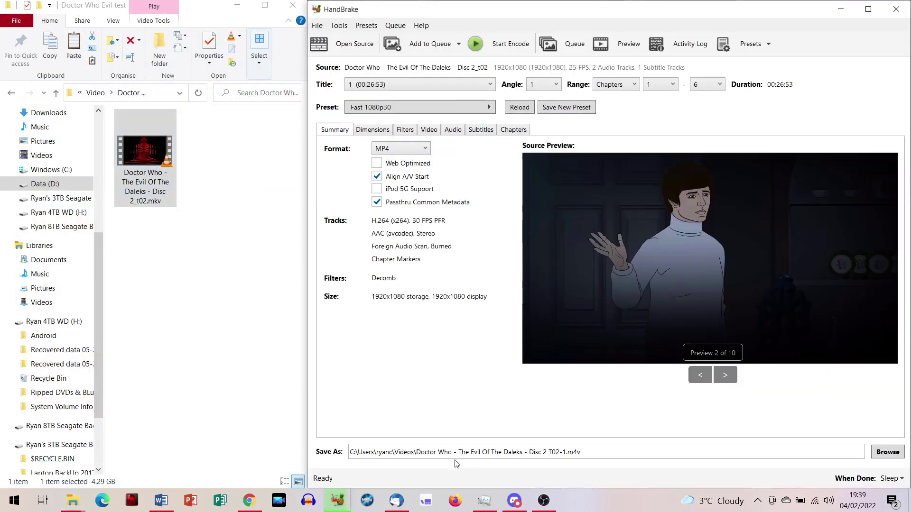
{"action": "left_click", "coordinate": [725, 372]}
{"action": "left_click", "coordinate": [707, 377]}
Enable the Grayscale filter so the summary lists Decomb and Grayscale with a black-and-white preview.
{"action": "left_click", "coordinate": [170, 249]}
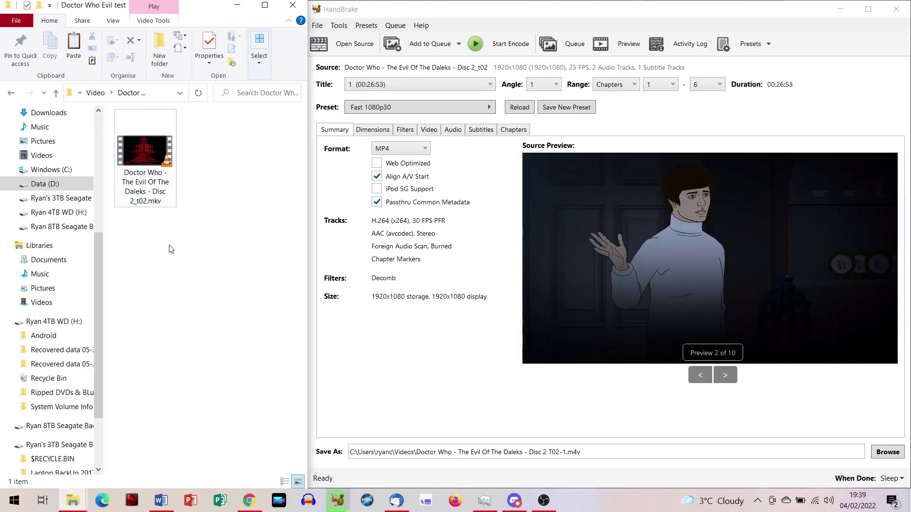
{"action": "left_click", "coordinate": [502, 325]}
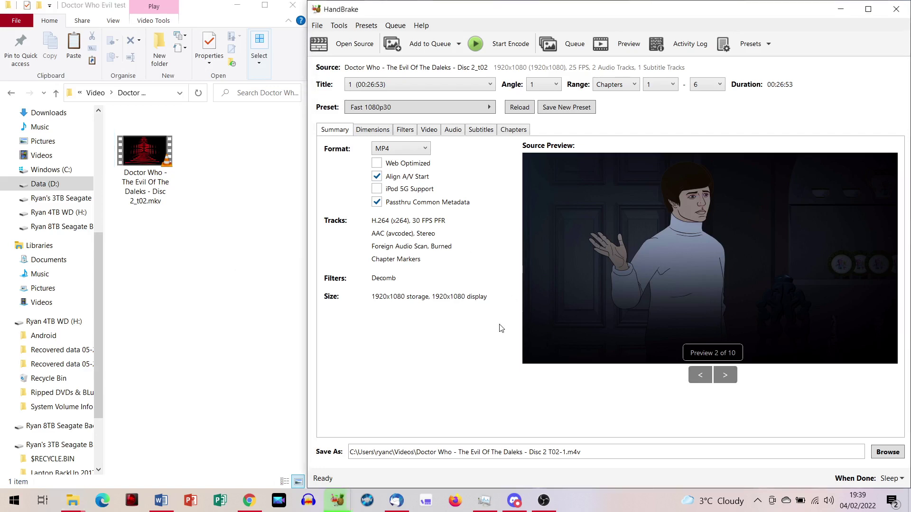
{"action": "left_click", "coordinate": [410, 132]}
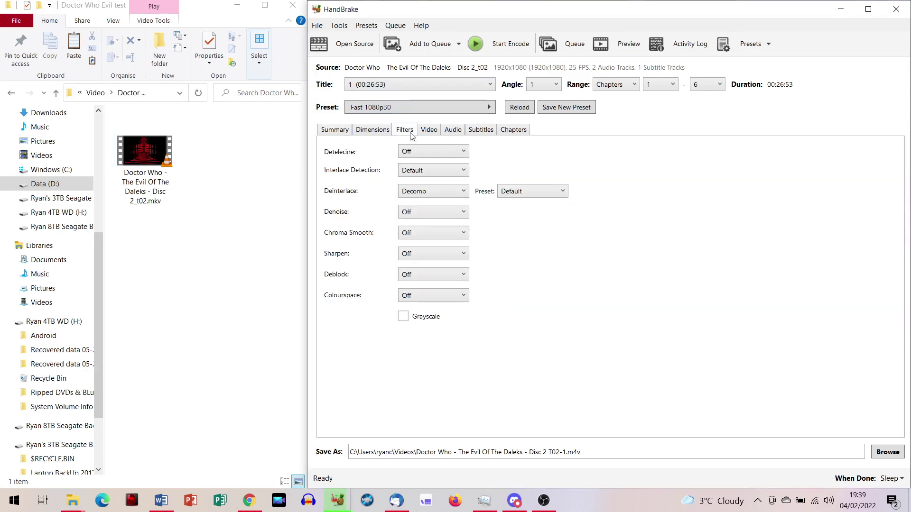
{"action": "left_click", "coordinate": [402, 319]}
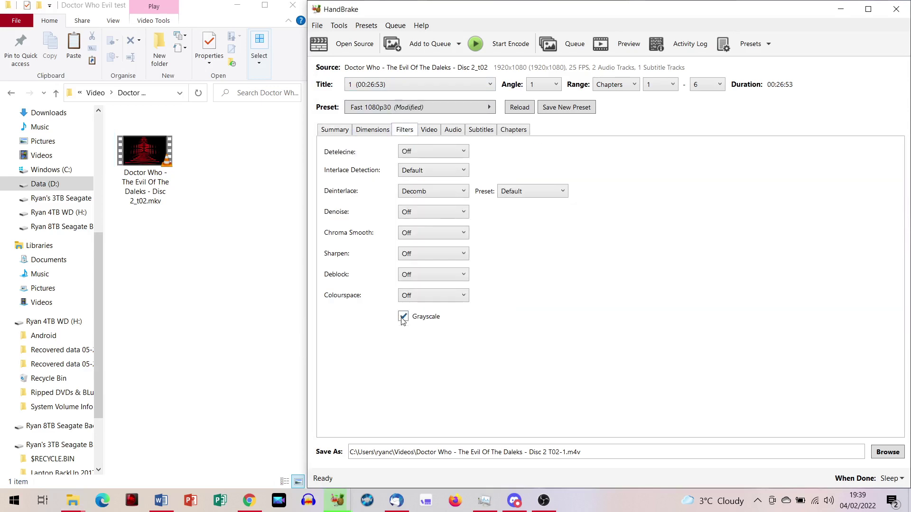
{"action": "left_click", "coordinate": [330, 133]}
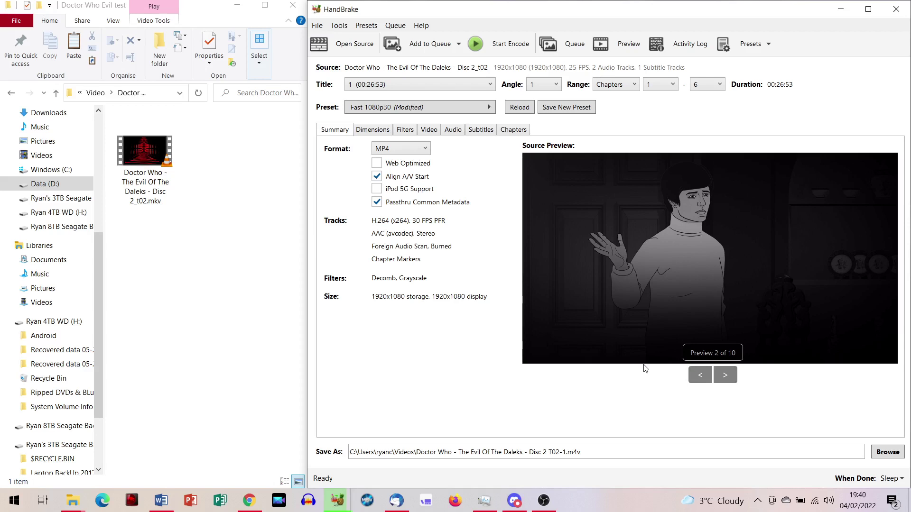
{"action": "left_click", "coordinate": [397, 153]}
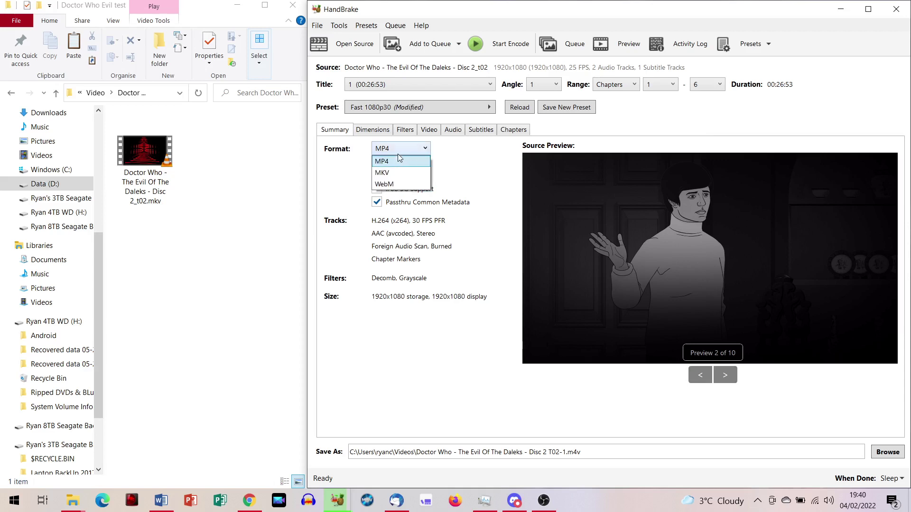
{"action": "left_click", "coordinate": [398, 156]}
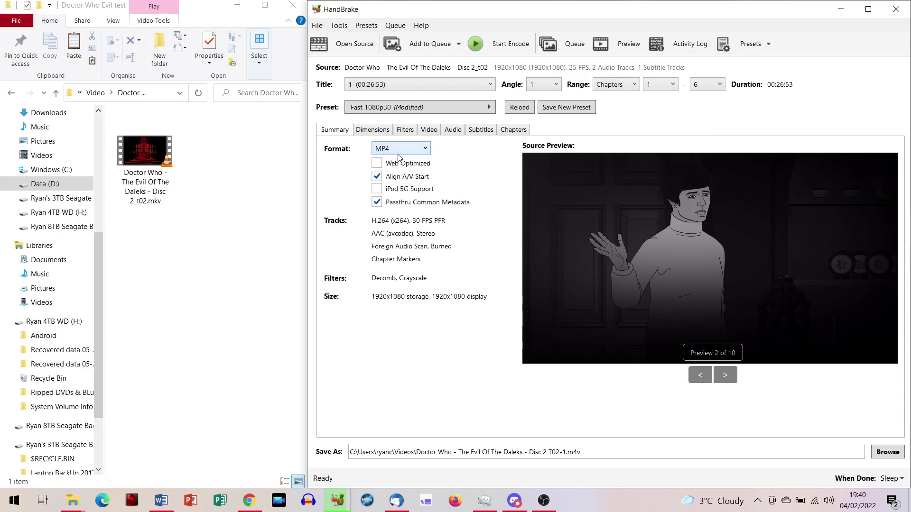
{"action": "left_click", "coordinate": [372, 136]}
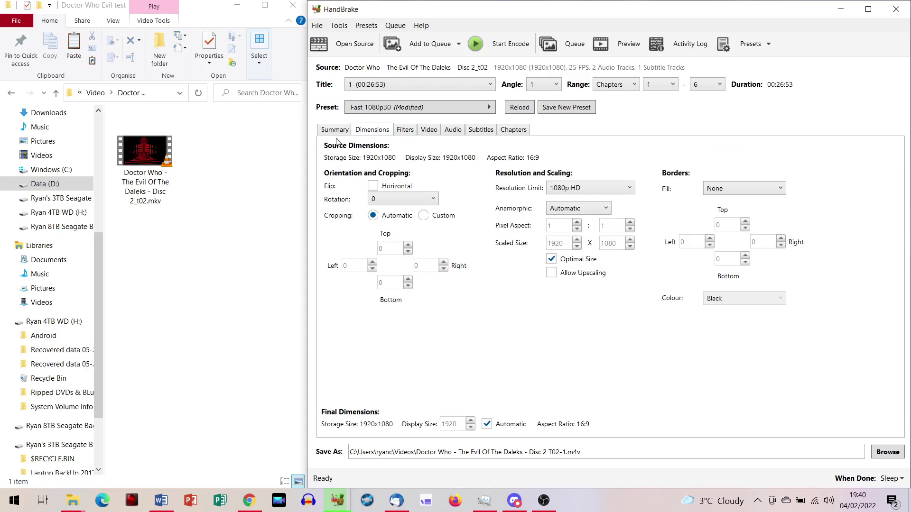
{"action": "left_click", "coordinate": [337, 131]}
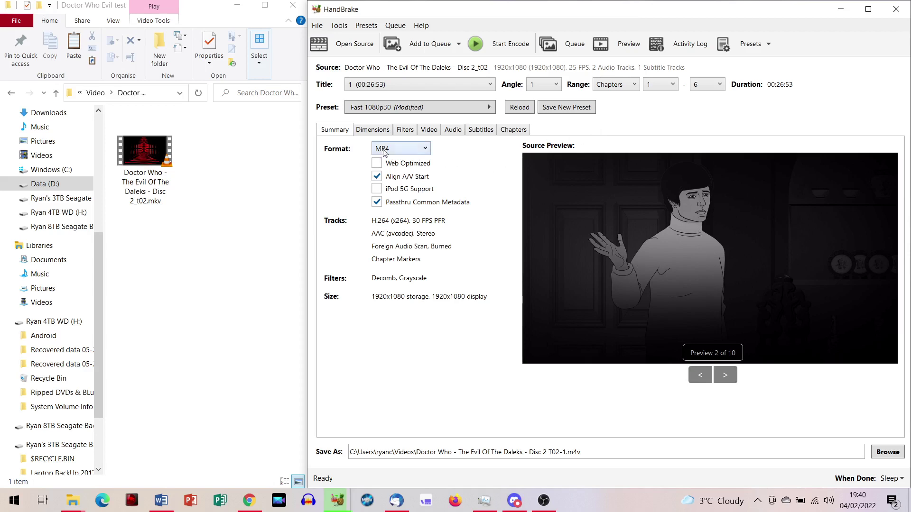
{"action": "left_click", "coordinate": [375, 129]}
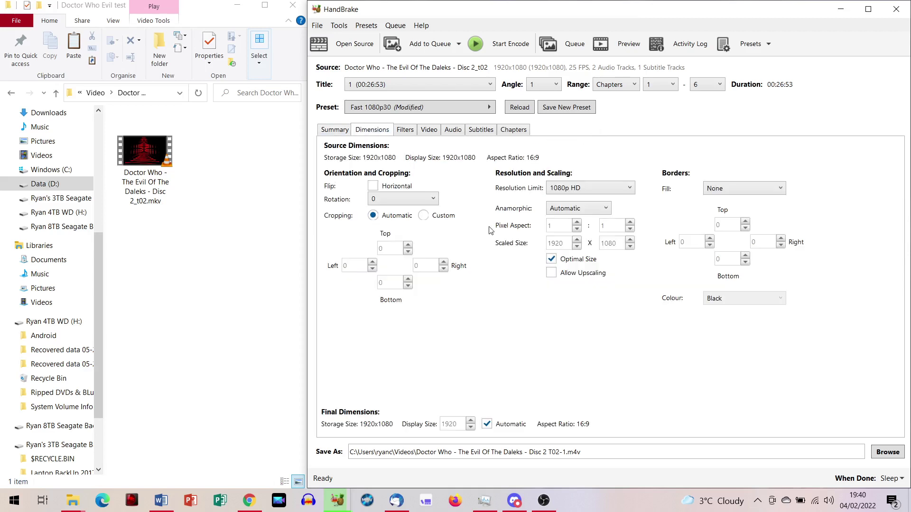
{"action": "left_click", "coordinate": [423, 216]}
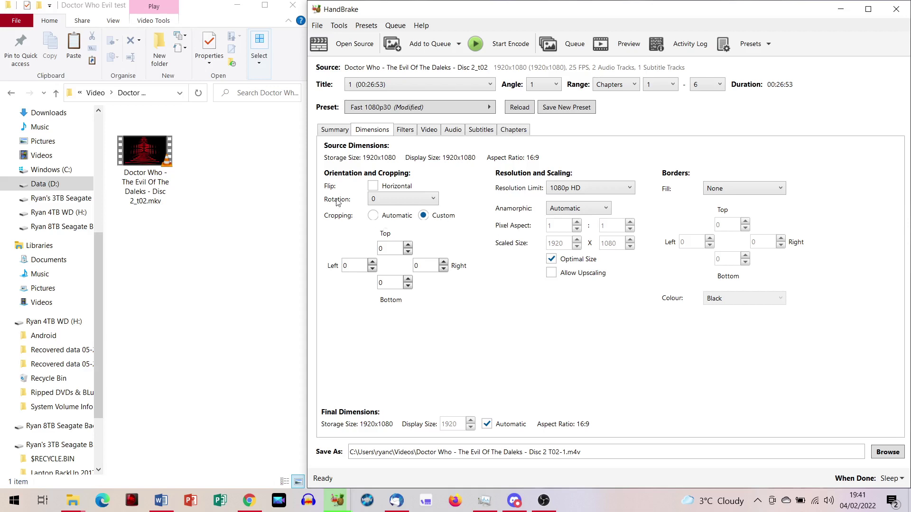
{"action": "left_click", "coordinate": [373, 218]}
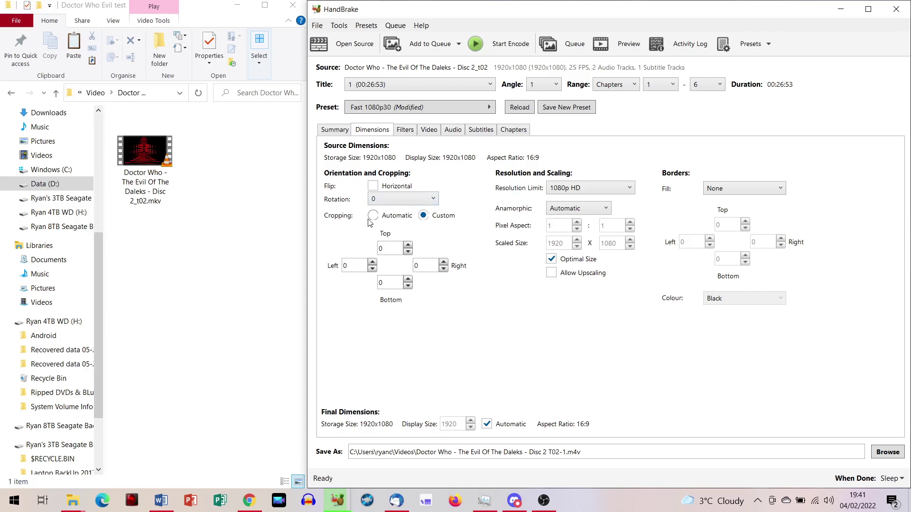
{"action": "left_click", "coordinate": [340, 136]}
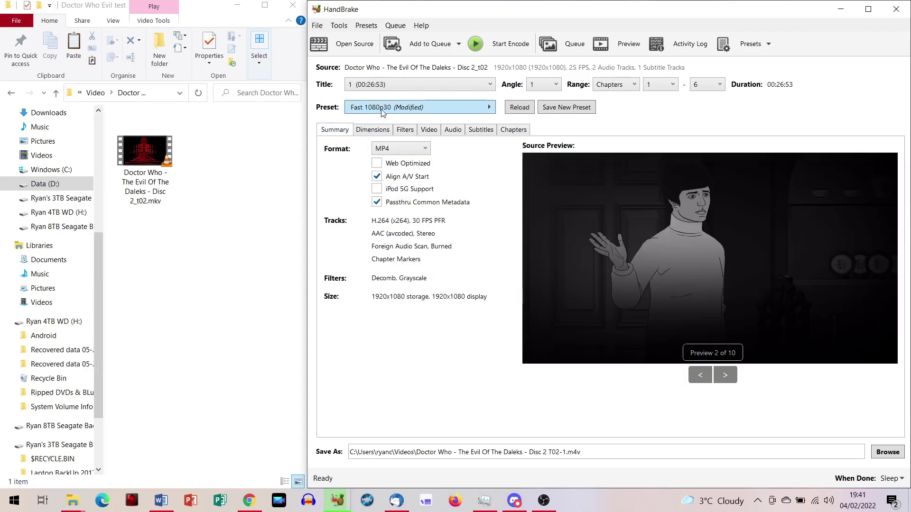
Apply the Very Fast 1080p30 preset from the General presets list.
{"action": "left_click", "coordinate": [439, 110]}
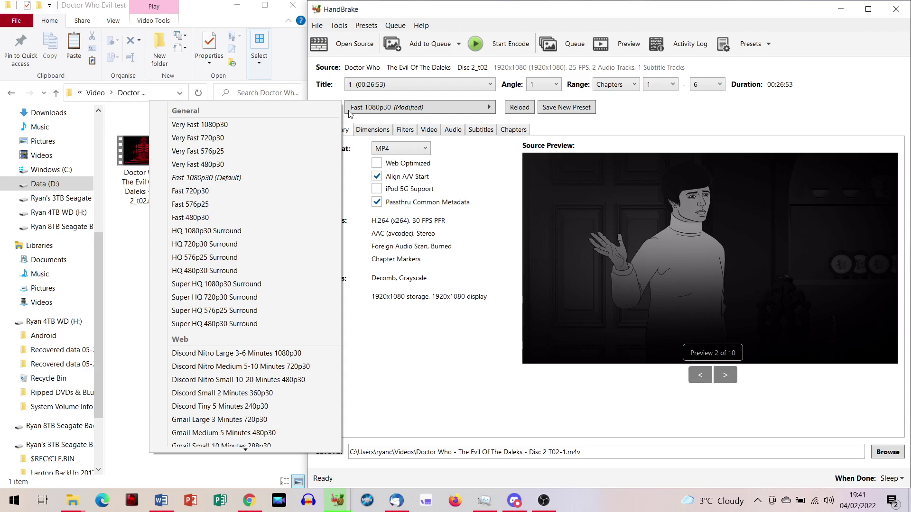
{"action": "left_click", "coordinate": [211, 125]}
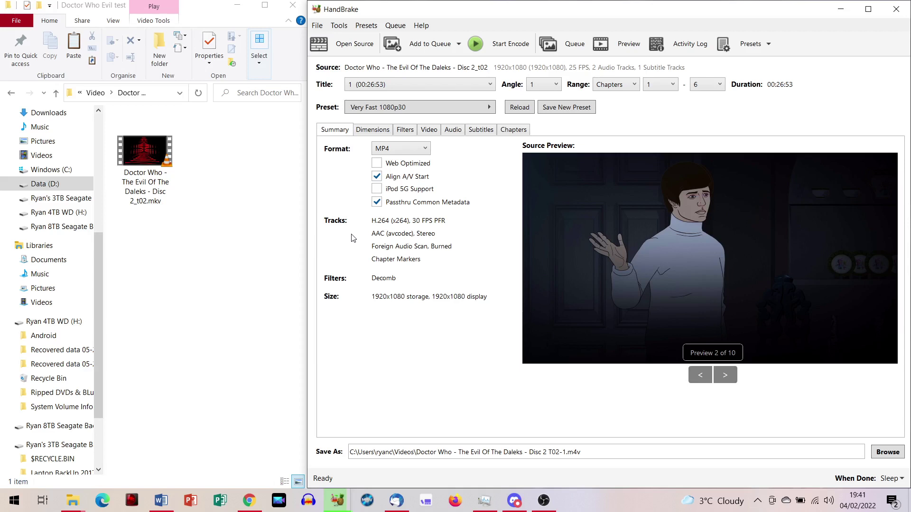
Browse the preset list and close it, keeping Very Fast 1080p30 selected.
{"action": "left_click", "coordinate": [384, 108]}
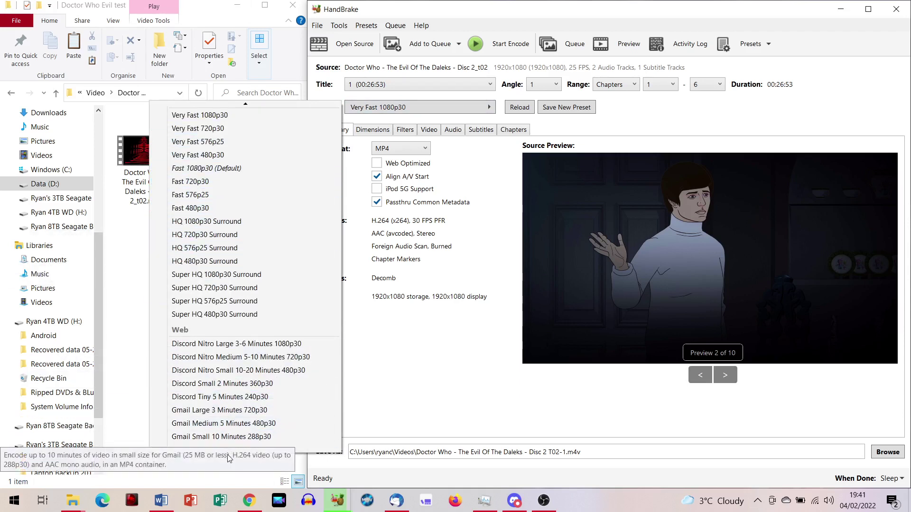
{"action": "mouse_move", "coordinate": [232, 455]}
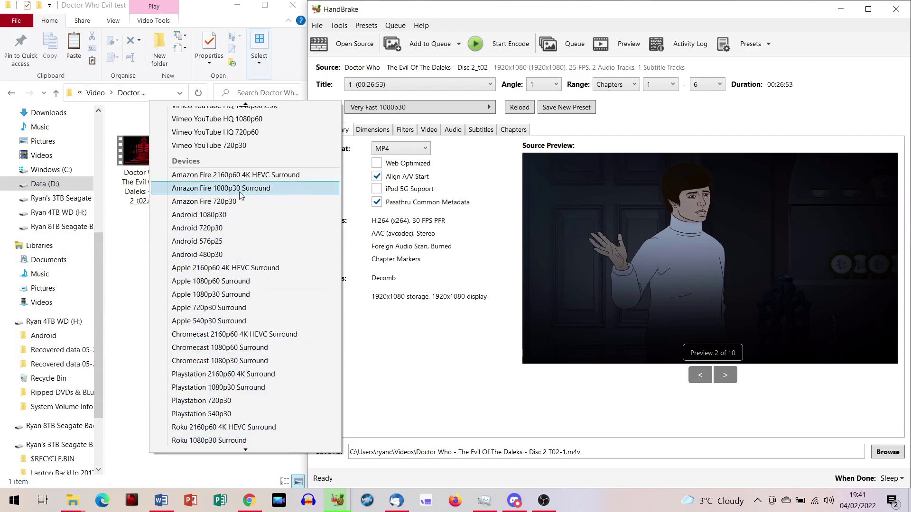
{"action": "mouse_move", "coordinate": [248, 103]}
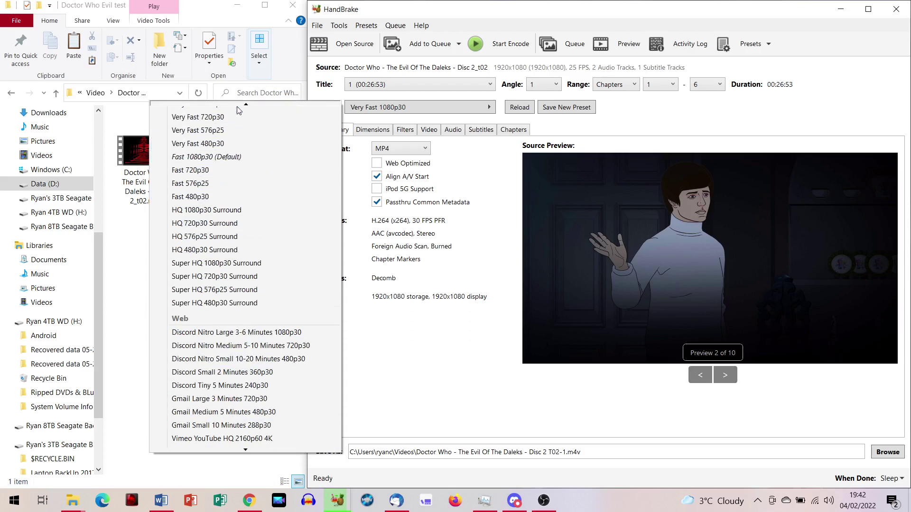
{"action": "left_click", "coordinate": [429, 342]}
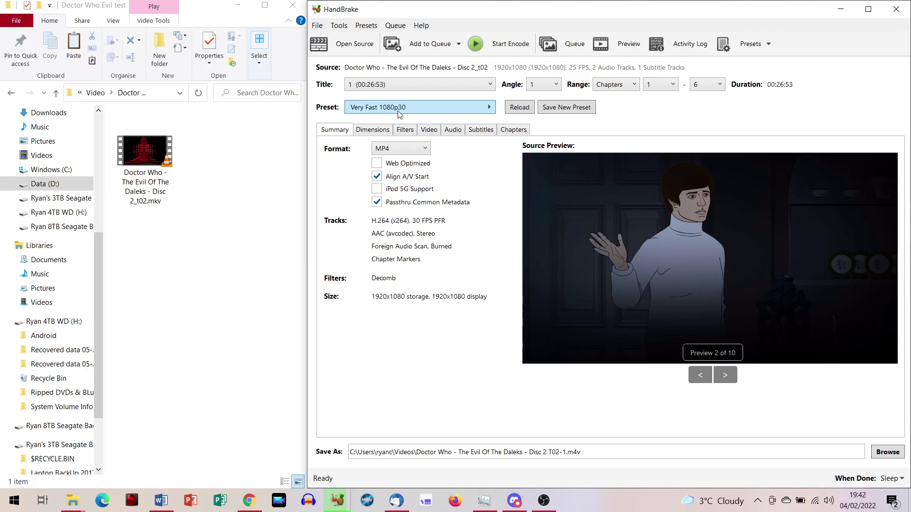
Check the audio tracks and H.264 RF 24 video settings, then return to Summary.
{"action": "left_click", "coordinate": [449, 131]}
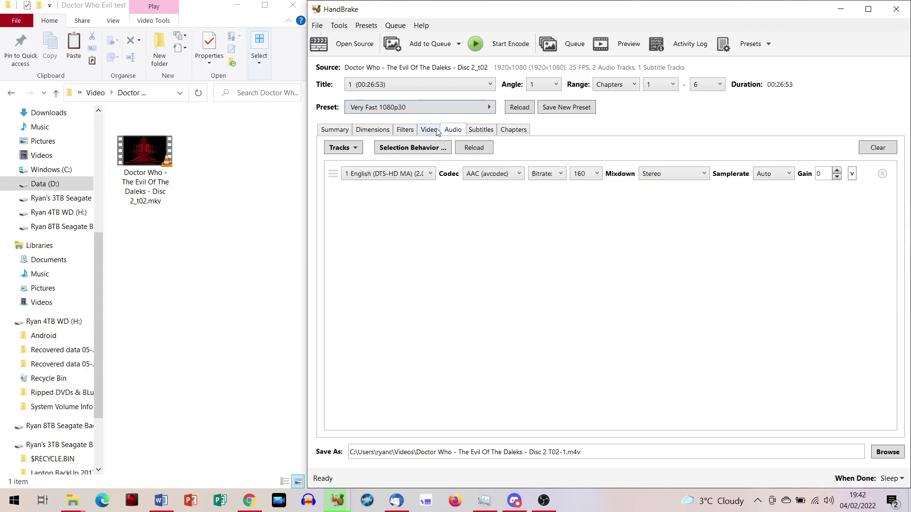
{"action": "left_click", "coordinate": [437, 131]}
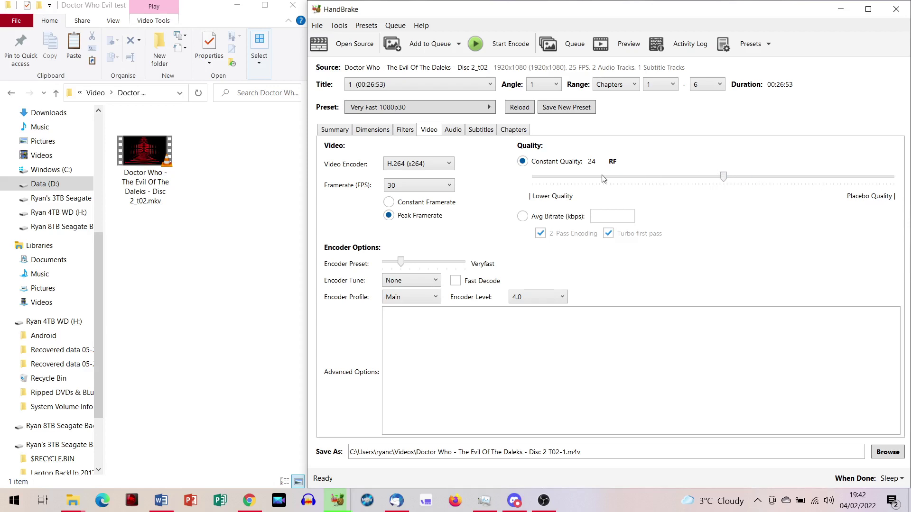
{"action": "left_click", "coordinate": [336, 129]}
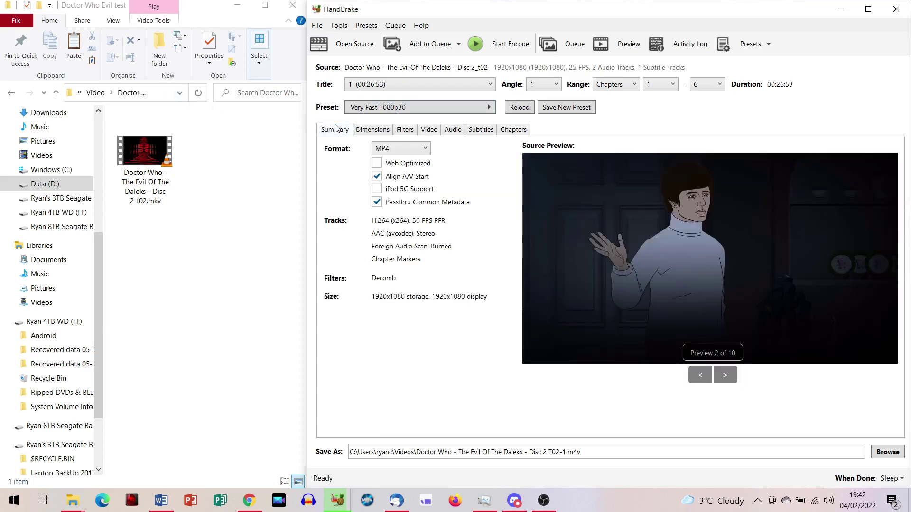
In Save As, retype the file name as 'Episode 2 B&M 16-9.mp4', then cancel the dialog.
{"action": "left_click", "coordinate": [885, 453]}
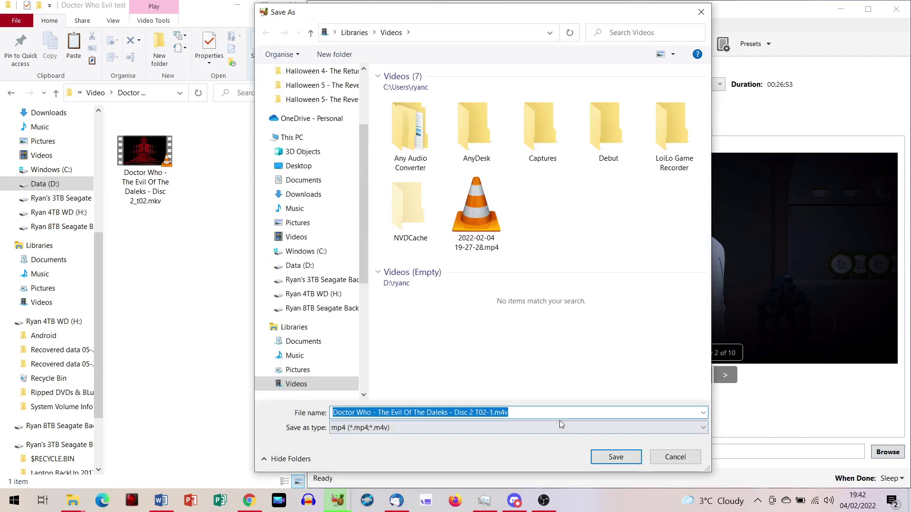
{"action": "left_click", "coordinate": [513, 413]}
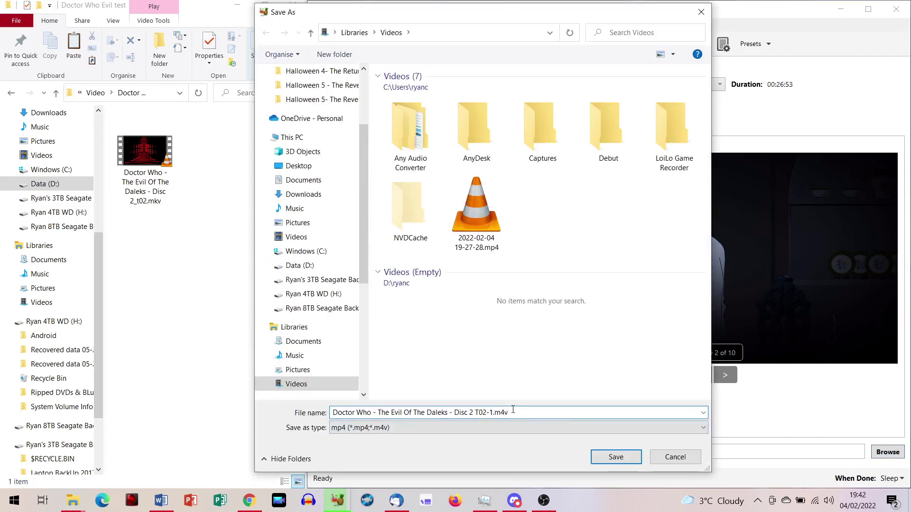
{"action": "left_click_drag", "start_coordinate": [509, 412], "coordinate": [454, 413]}
{"action": "key", "text": "BackSpace"}
{"action": "type", "text": "Episode "}
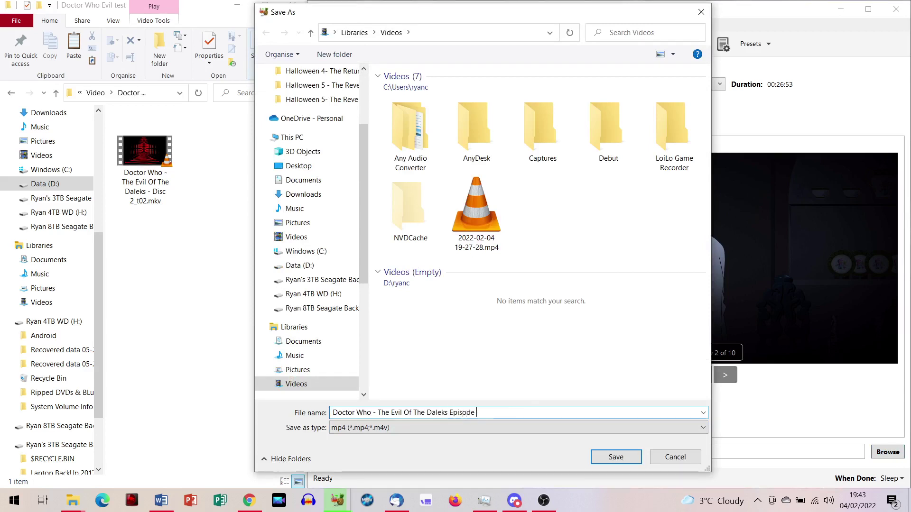
{"action": "type", "text": "2 B&M 1"}
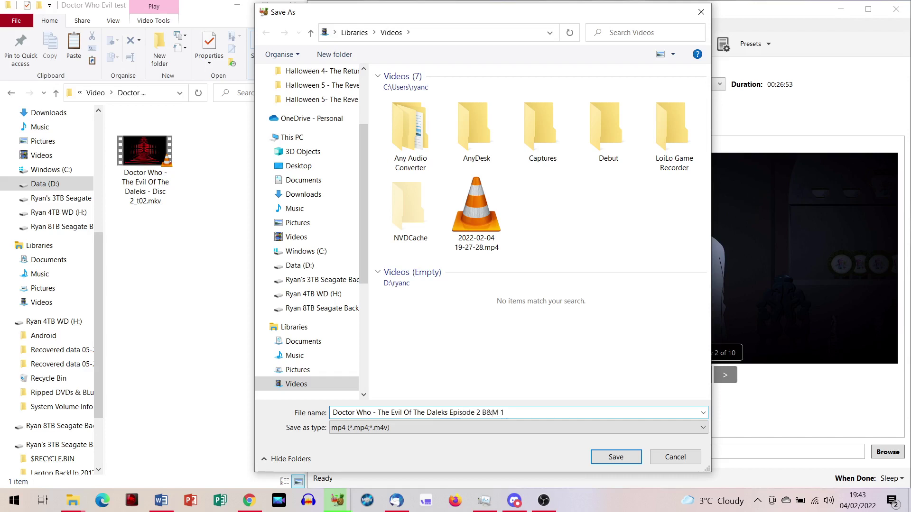
{"action": "type", "text": "6-9"}
{"action": "type", "text": ".mp4"}
{"action": "left_click", "coordinate": [689, 461]}
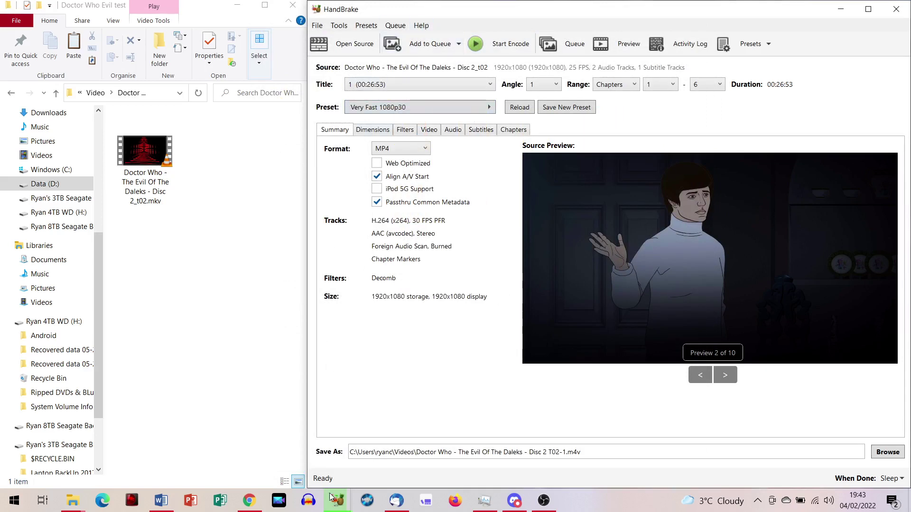
Bring the Halloween 5 HandBrake window forward and scroll through its 21 queued jobs.
{"action": "mouse_move", "coordinate": [337, 501]}
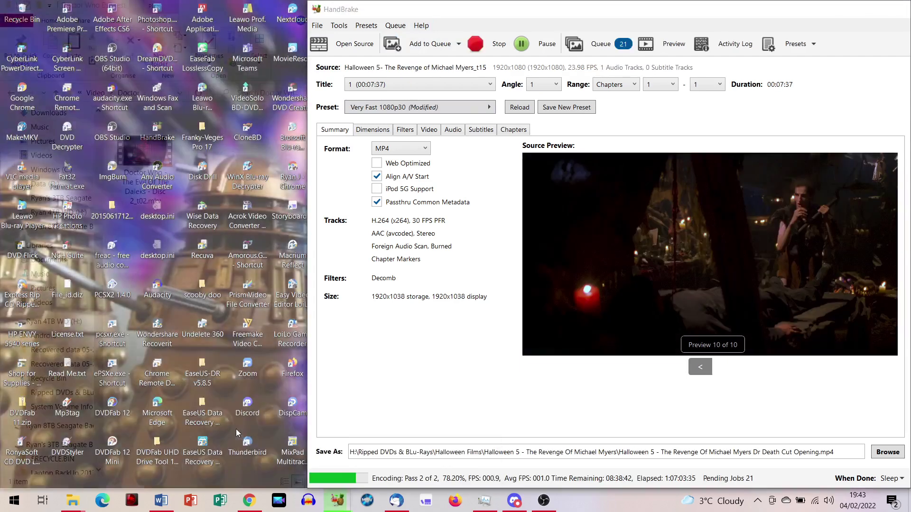
{"action": "left_click", "coordinate": [235, 429]}
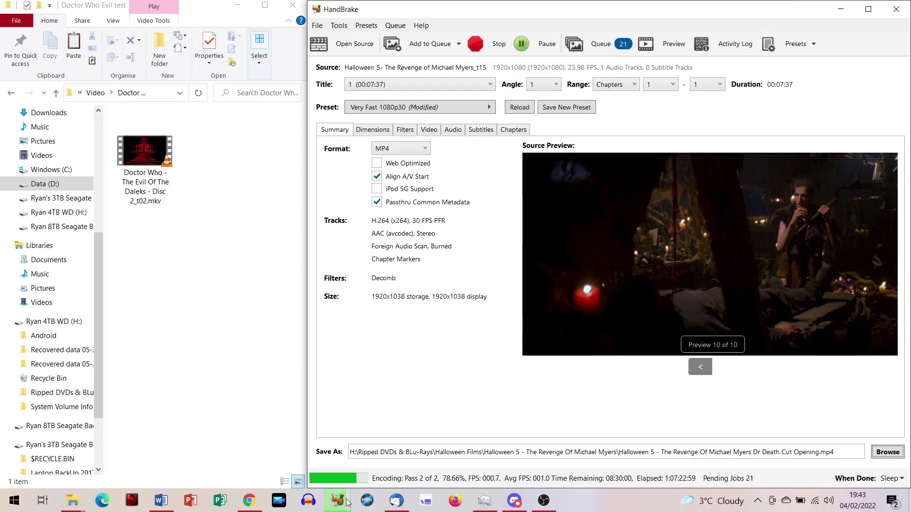
{"action": "left_click", "coordinate": [363, 431]}
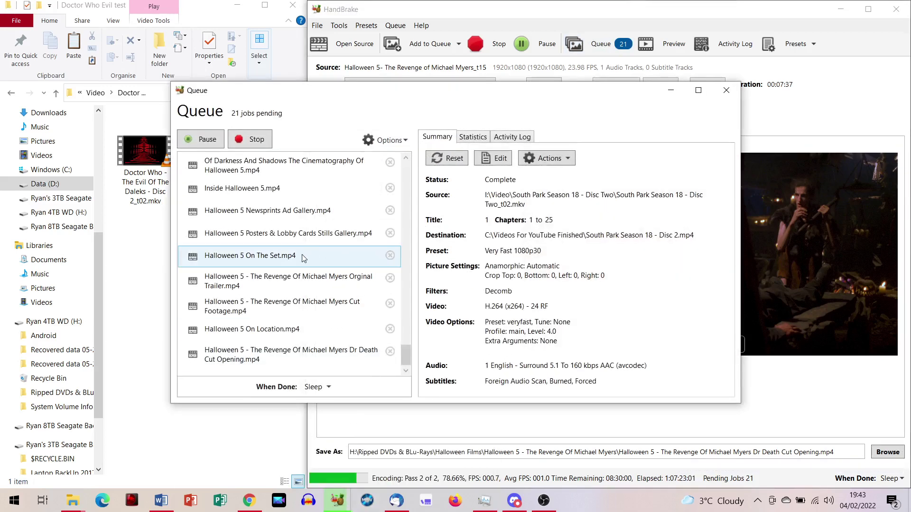
{"action": "scroll", "coordinate": [303, 258], "scroll_direction": "up", "scroll_amount": 10}
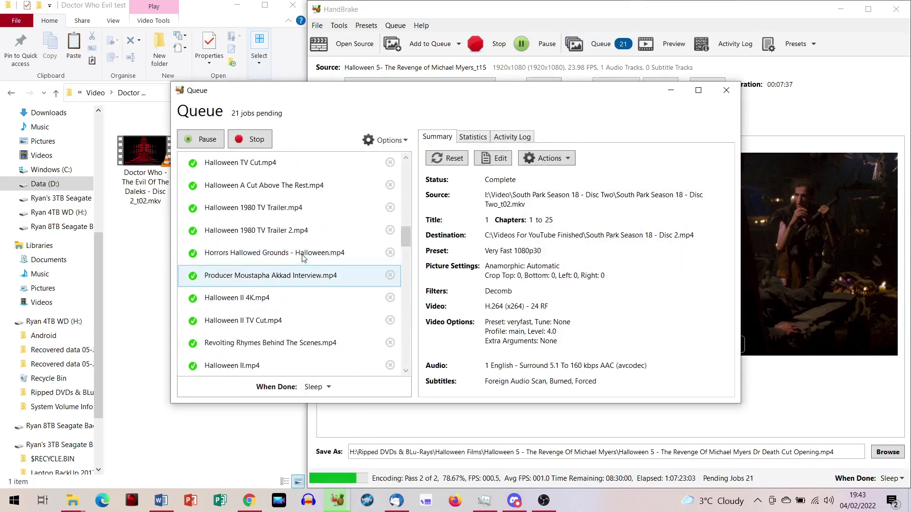
{"action": "scroll", "coordinate": [304, 258], "scroll_direction": "up", "scroll_amount": 3}
{"action": "scroll", "coordinate": [304, 257], "scroll_direction": "down", "scroll_amount": 8}
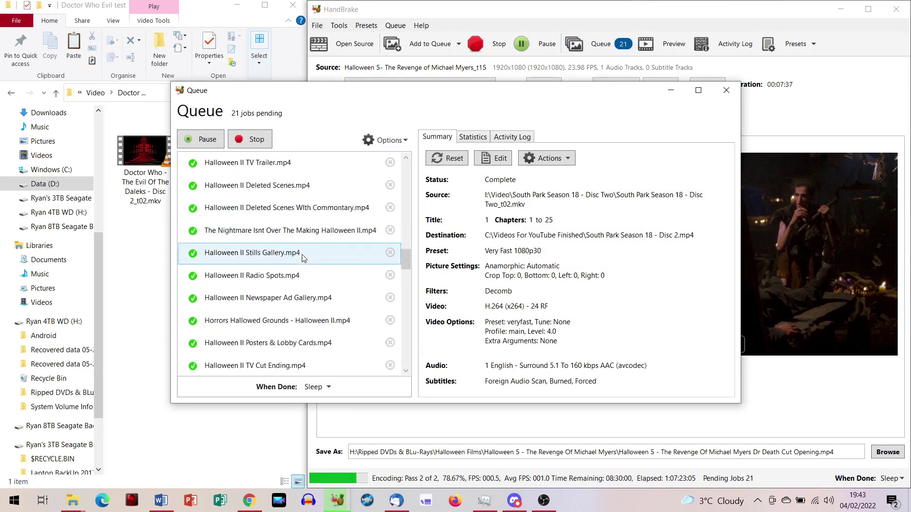
{"action": "scroll", "coordinate": [304, 258], "scroll_direction": "down", "scroll_amount": 15}
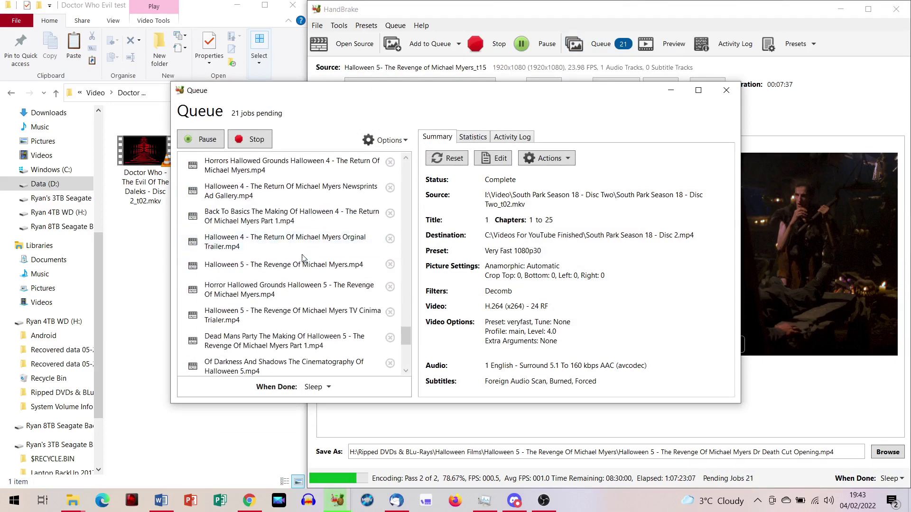
{"action": "scroll", "coordinate": [303, 258], "scroll_direction": "down", "scroll_amount": 5}
Minimize the queue window and leave the When Done action on Sleep.
{"action": "left_click", "coordinate": [671, 90]}
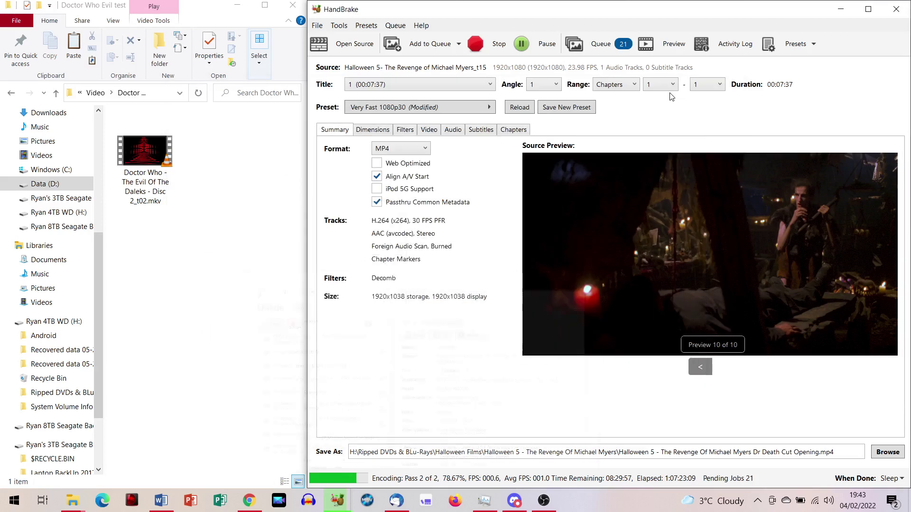
{"action": "left_click", "coordinate": [871, 479]}
{"action": "left_click", "coordinate": [734, 423]}
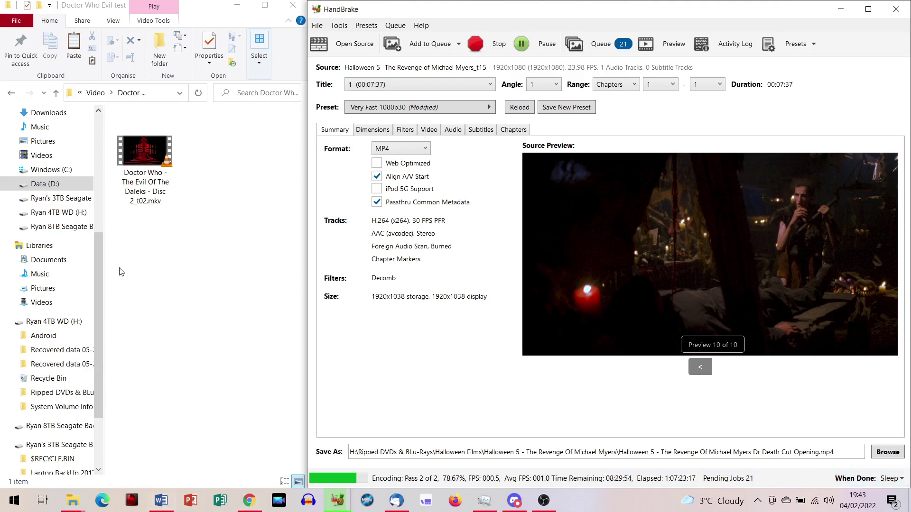
Bring the Doctor Who Explorer window forward and open The Evil Of The Daleks Blu-ray folder.
{"action": "mouse_move", "coordinate": [73, 501]}
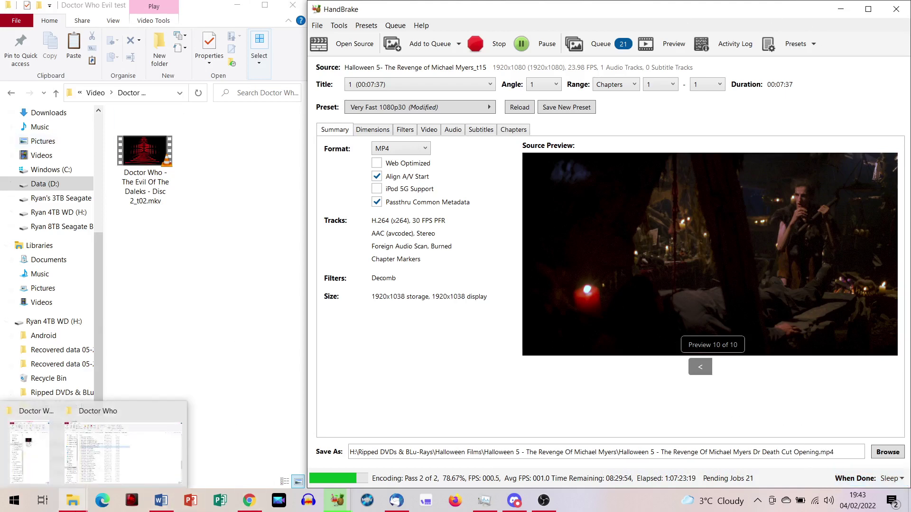
{"action": "left_click", "coordinate": [103, 461]}
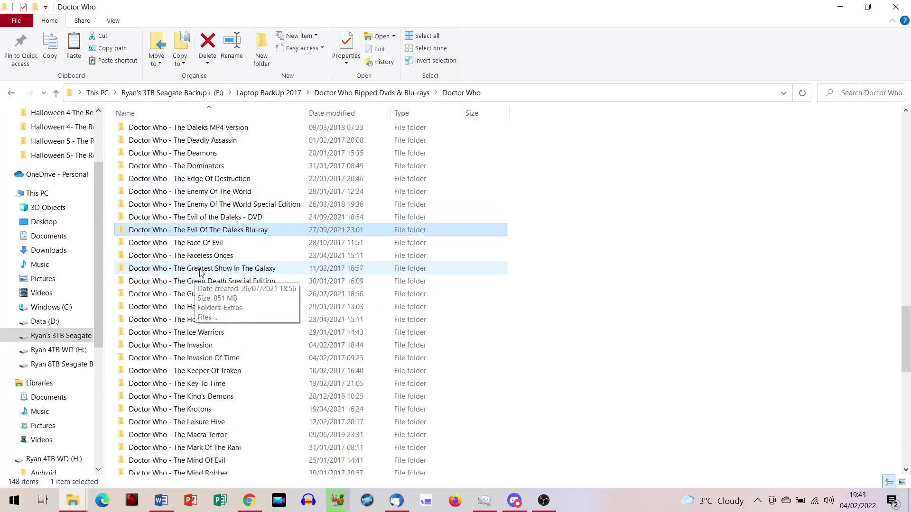
{"action": "scroll", "coordinate": [199, 272], "scroll_direction": "up", "scroll_amount": 20}
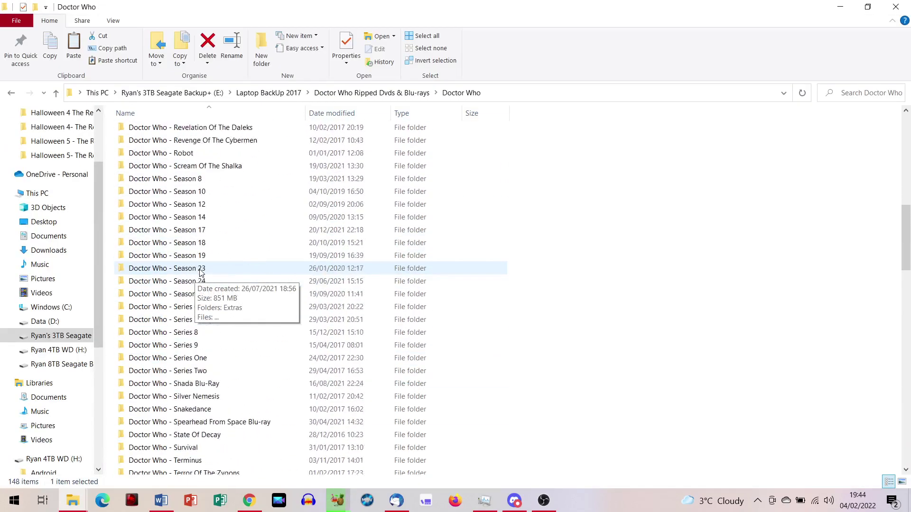
{"action": "scroll", "coordinate": [200, 272], "scroll_direction": "up", "scroll_amount": 1}
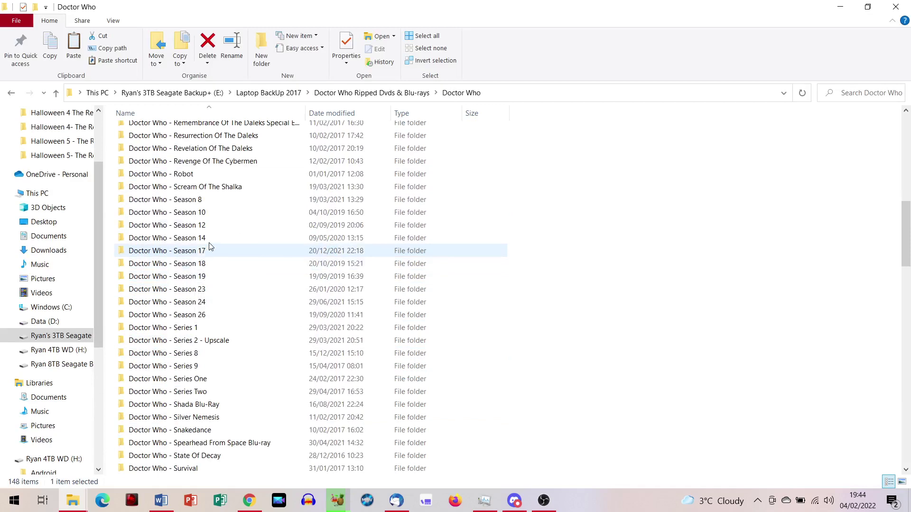
{"action": "scroll", "coordinate": [207, 313], "scroll_direction": "down", "scroll_amount": 17}
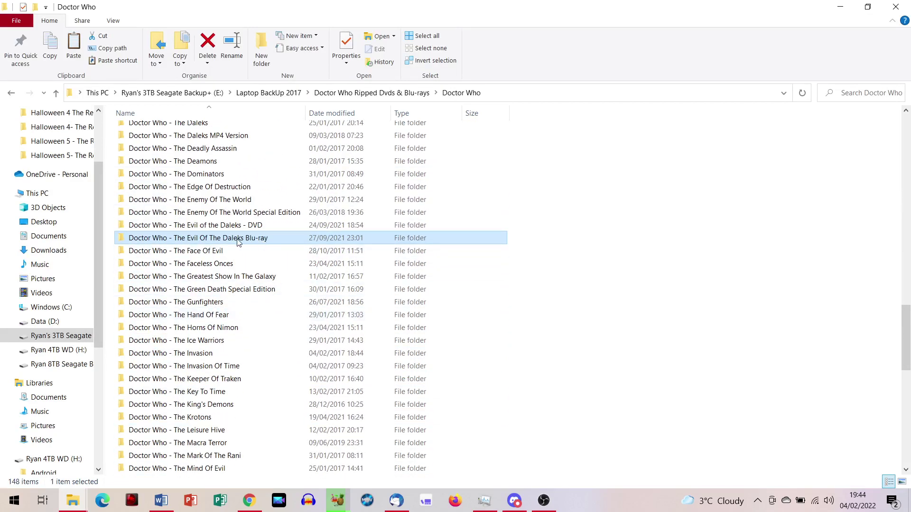
{"action": "double_click", "coordinate": [241, 239]}
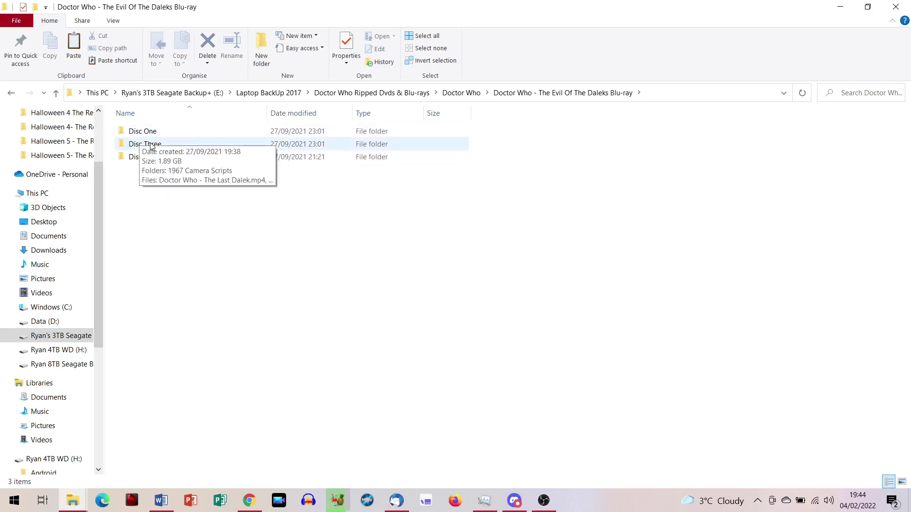
Open Disc One to browse its episode MP4s, then go to This PC.
{"action": "double_click", "coordinate": [162, 131]}
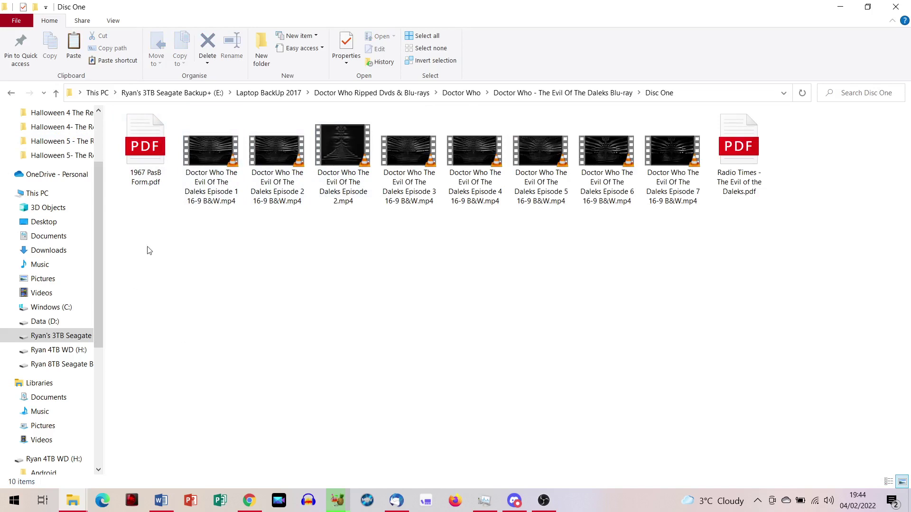
{"action": "mouse_move", "coordinate": [235, 163]}
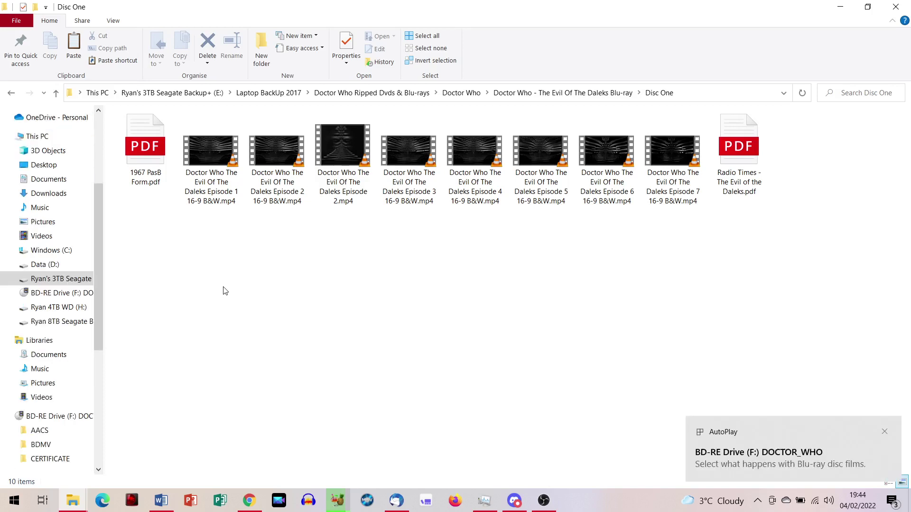
{"action": "left_click", "coordinate": [42, 138]}
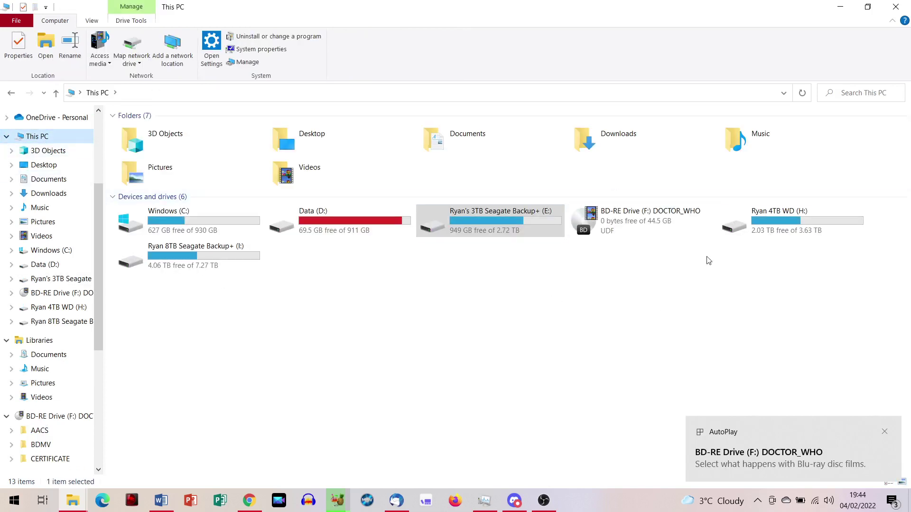
Open the DOCTOR_WHO disc on BD-RE Drive (F:) to view its folders, then return to This PC.
{"action": "left_click", "coordinate": [642, 218]}
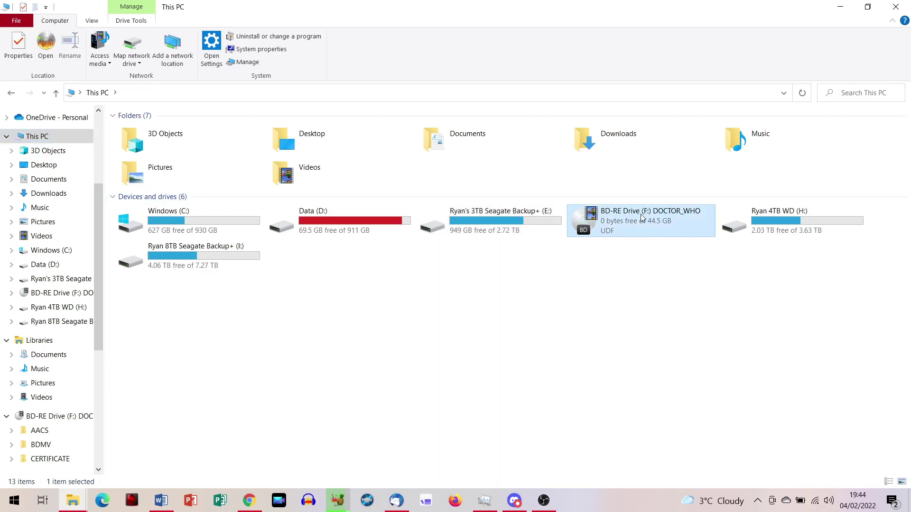
{"action": "right_click", "coordinate": [642, 217]}
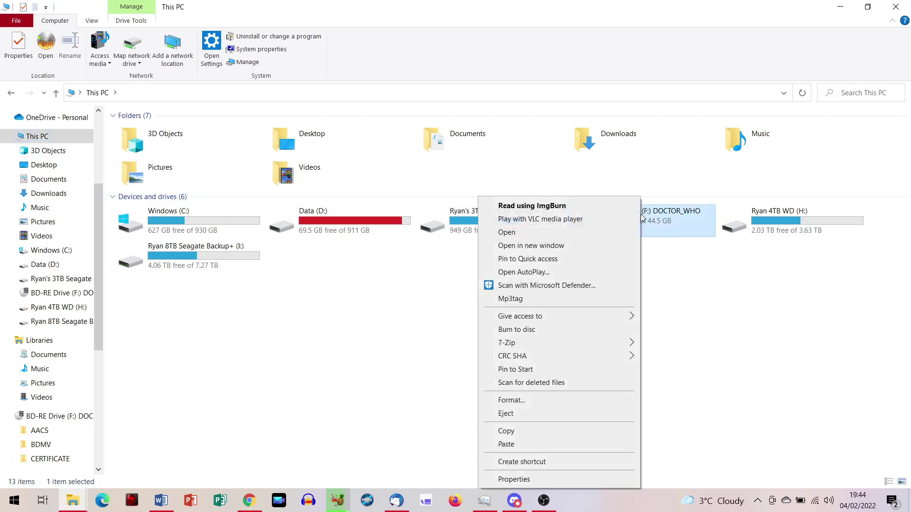
{"action": "left_click", "coordinate": [547, 234]}
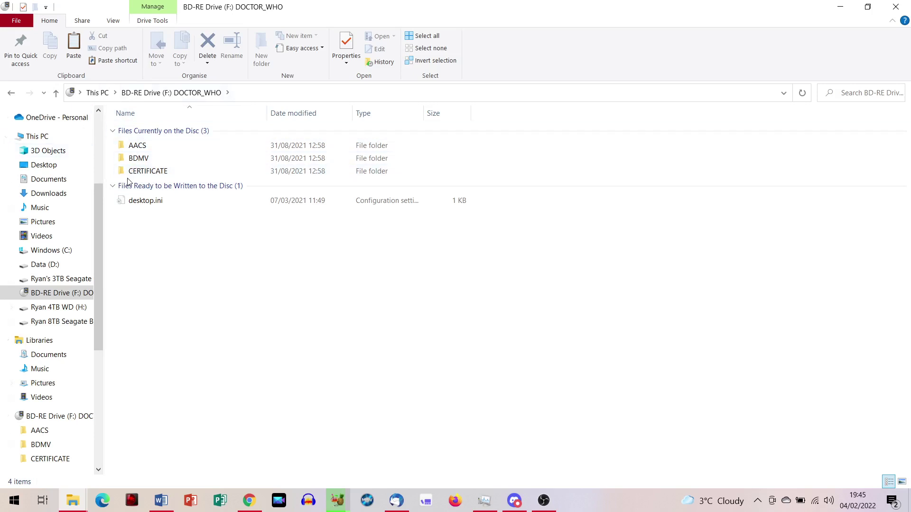
{"action": "left_click", "coordinate": [108, 92]}
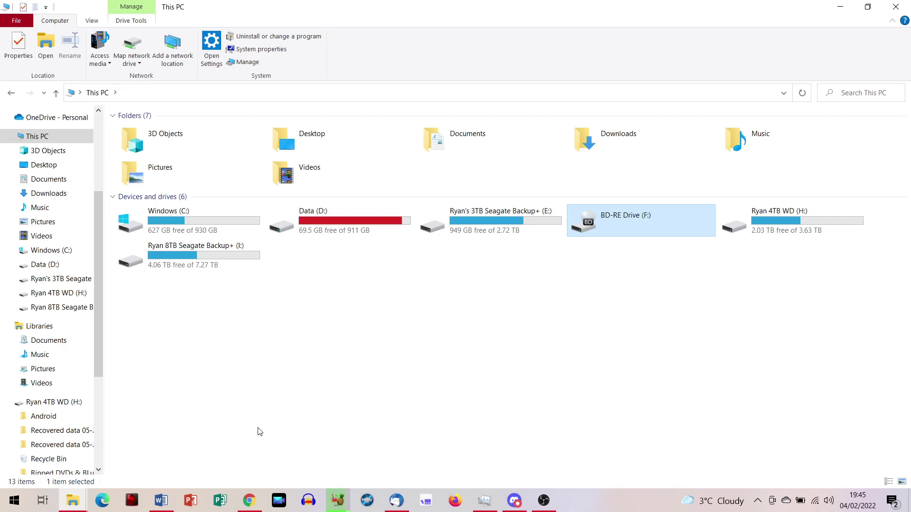
Snap This PC to the right half beside the Evil test window and dismiss drive F:'s insert-disc prompt.
{"action": "mouse_move", "coordinate": [73, 508]}
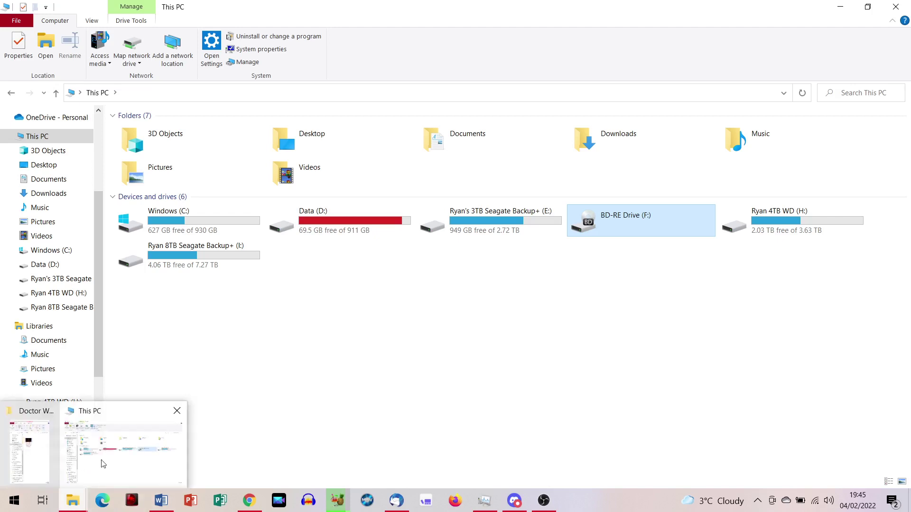
{"action": "left_click", "coordinate": [95, 447]}
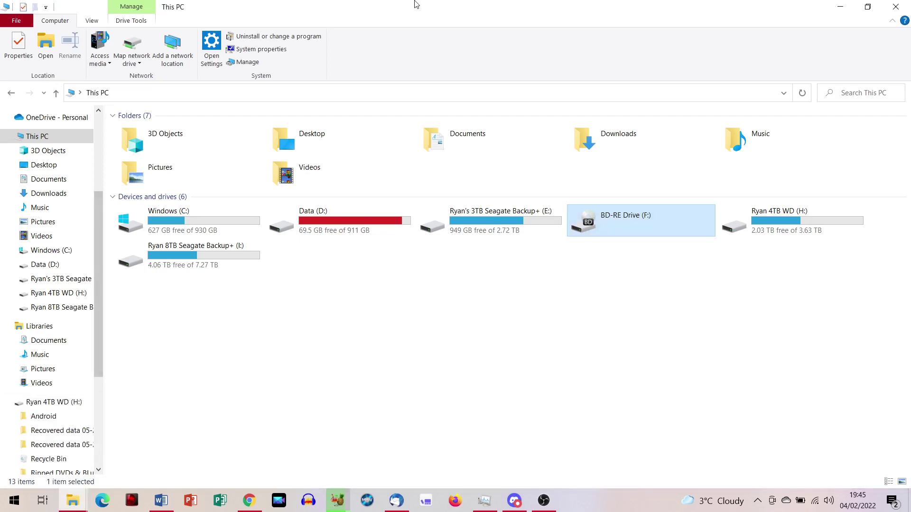
{"action": "left_click_drag", "start_coordinate": [416, 7], "coordinate": [908, 137]}
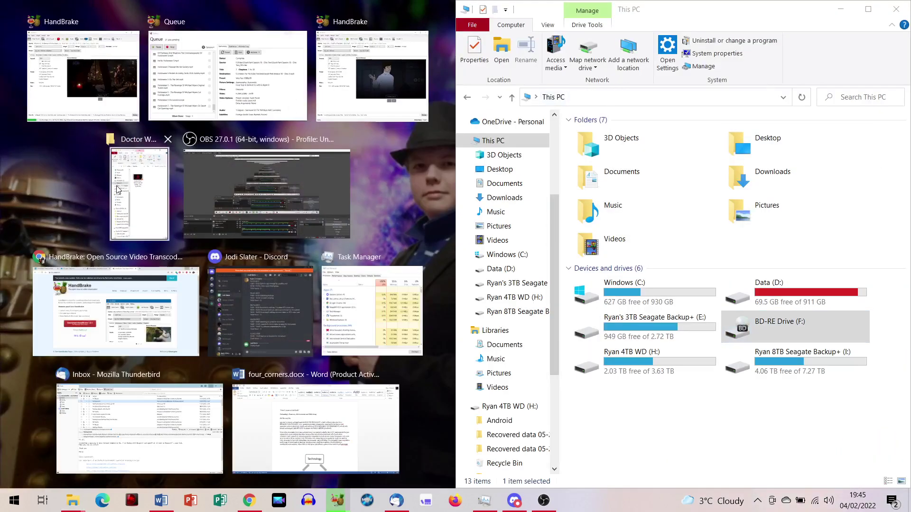
{"action": "left_click", "coordinate": [185, 256]}
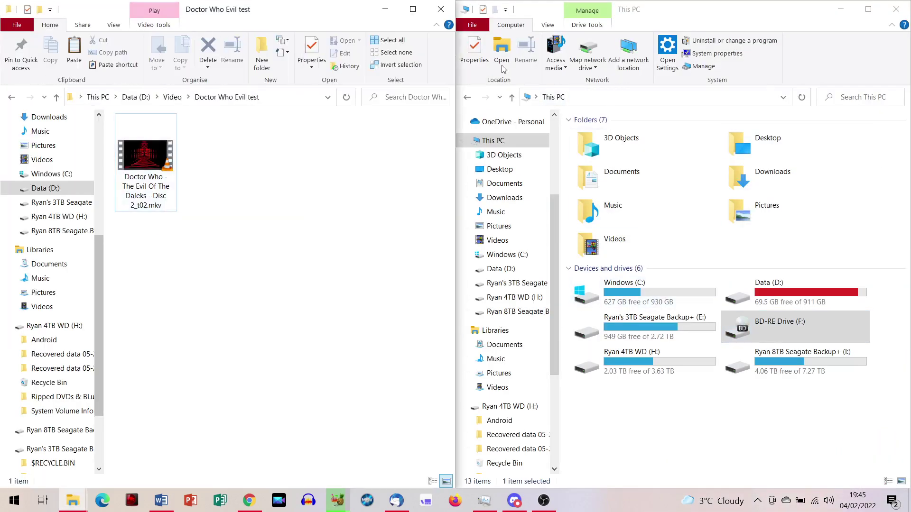
{"action": "left_click", "coordinate": [467, 98]}
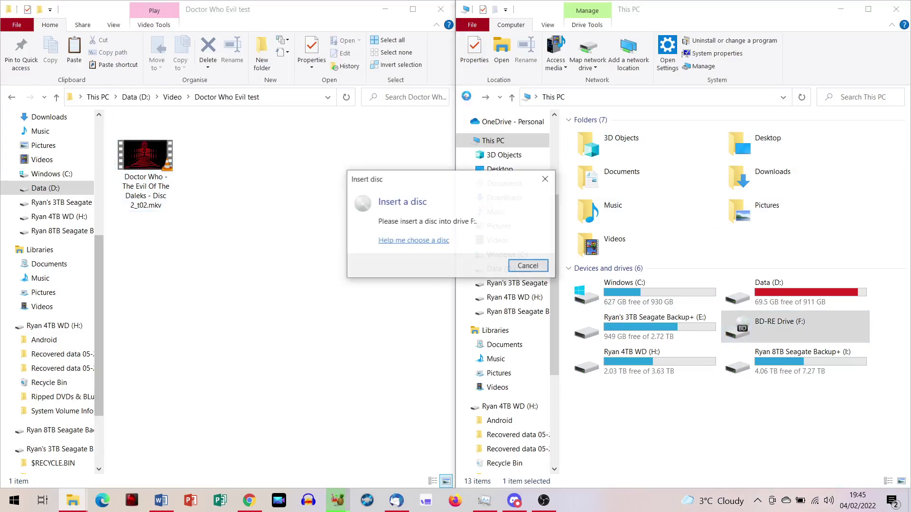
{"action": "left_click", "coordinate": [529, 266]}
{"action": "scroll", "coordinate": [509, 364], "scroll_direction": "down", "scroll_amount": 4}
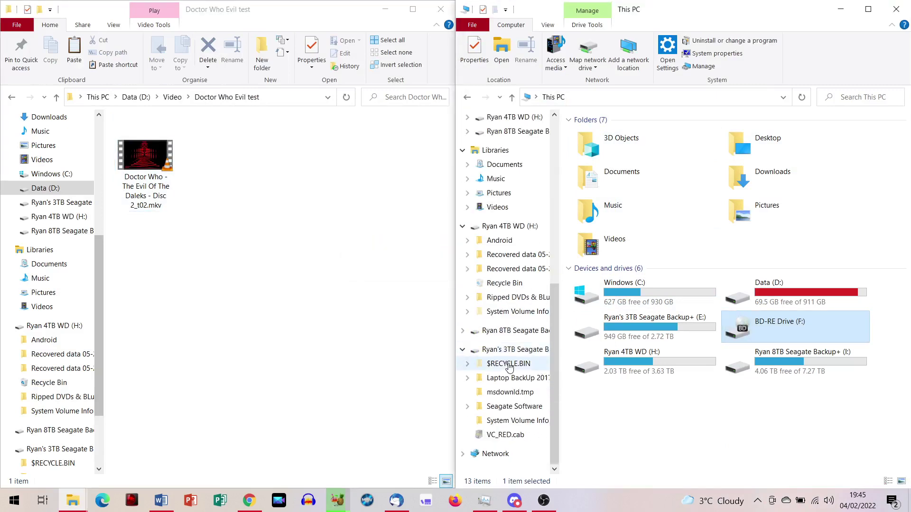
Navigate Laptop BackUp 2017 > Doctor Who Ripped Dvds & Blu-rays > Doctor Who > Evil Of The Daleks Blu-ray > Disc Two.
{"action": "left_click", "coordinate": [513, 378]}
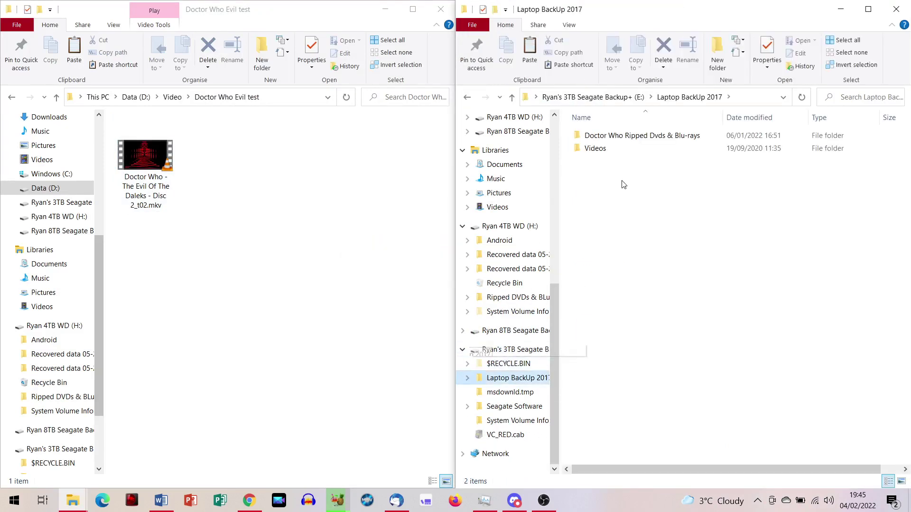
{"action": "double_click", "coordinate": [635, 137]}
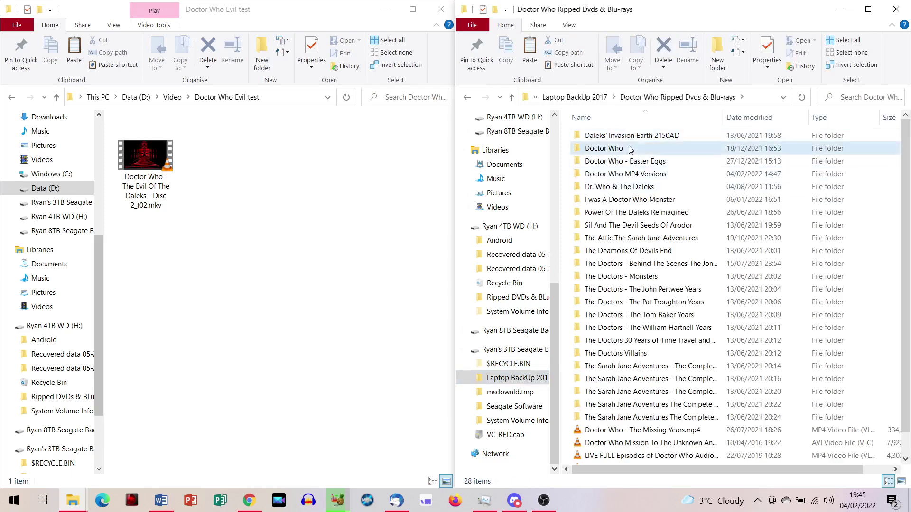
{"action": "double_click", "coordinate": [626, 148]}
{"action": "scroll", "coordinate": [627, 317], "scroll_direction": "down", "scroll_amount": 20}
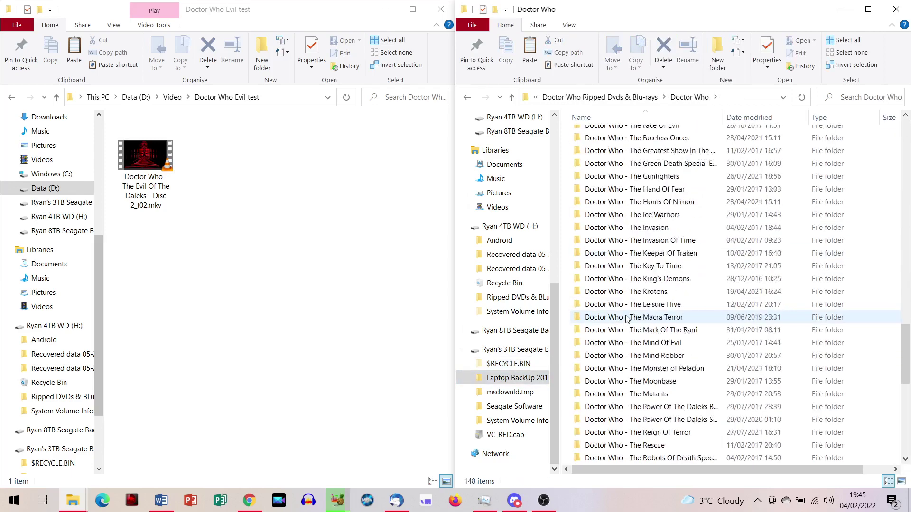
{"action": "scroll", "coordinate": [627, 319], "scroll_direction": "down", "scroll_amount": 3}
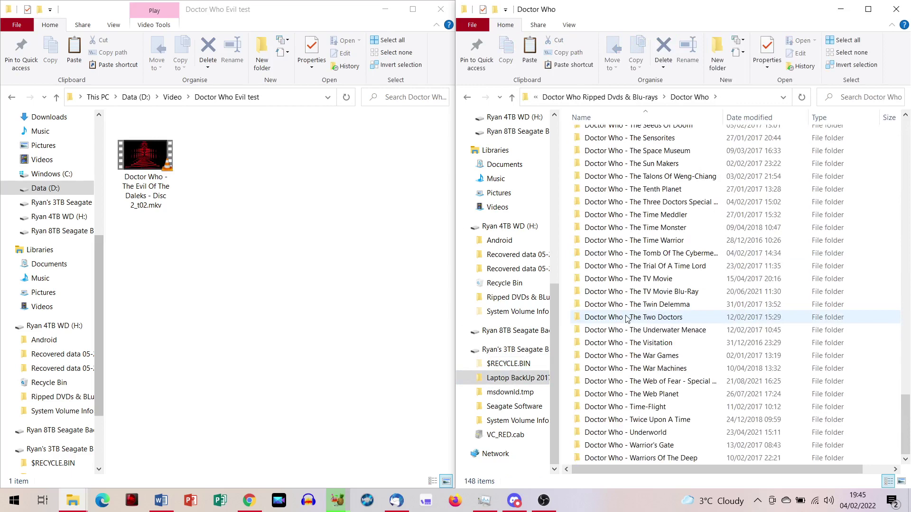
{"action": "scroll", "coordinate": [626, 318], "scroll_direction": "up", "scroll_amount": 11}
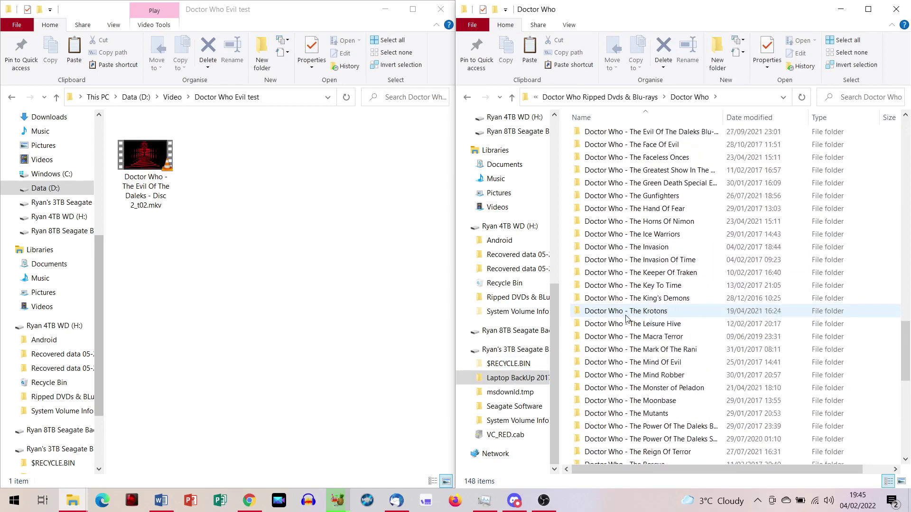
{"action": "scroll", "coordinate": [627, 319], "scroll_direction": "up", "scroll_amount": 2}
{"action": "left_click", "coordinate": [705, 219]}
{"action": "double_click", "coordinate": [705, 220]}
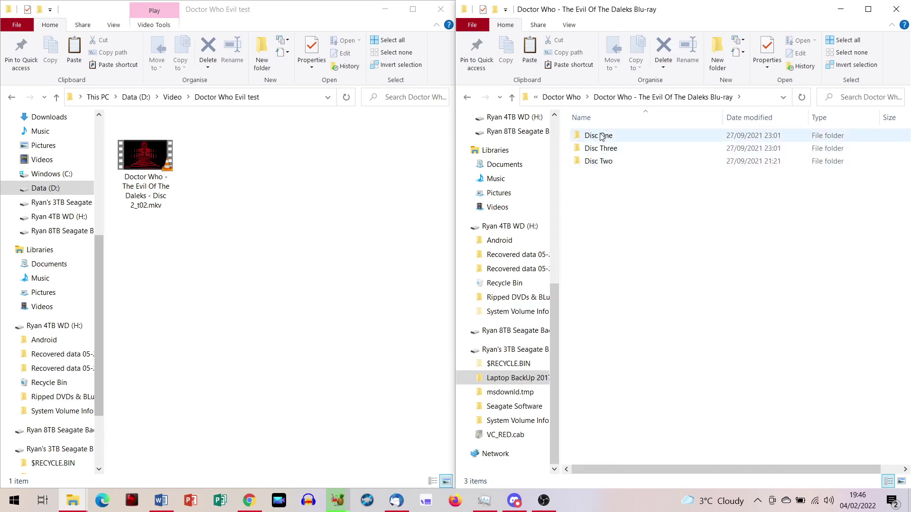
{"action": "double_click", "coordinate": [597, 162]}
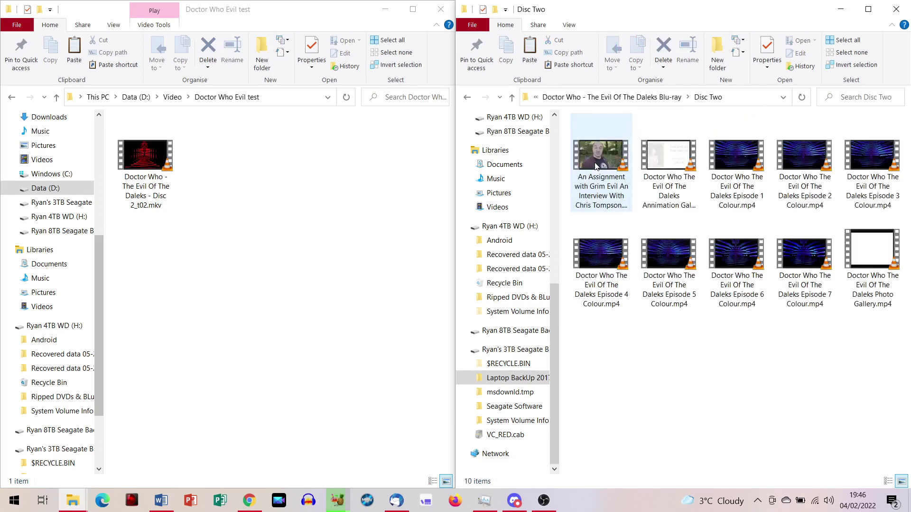
{"action": "left_click", "coordinate": [151, 155]}
{"action": "left_click", "coordinate": [310, 45]}
{"action": "left_click_drag", "start_coordinate": [386, 175], "coordinate": [372, 174]}
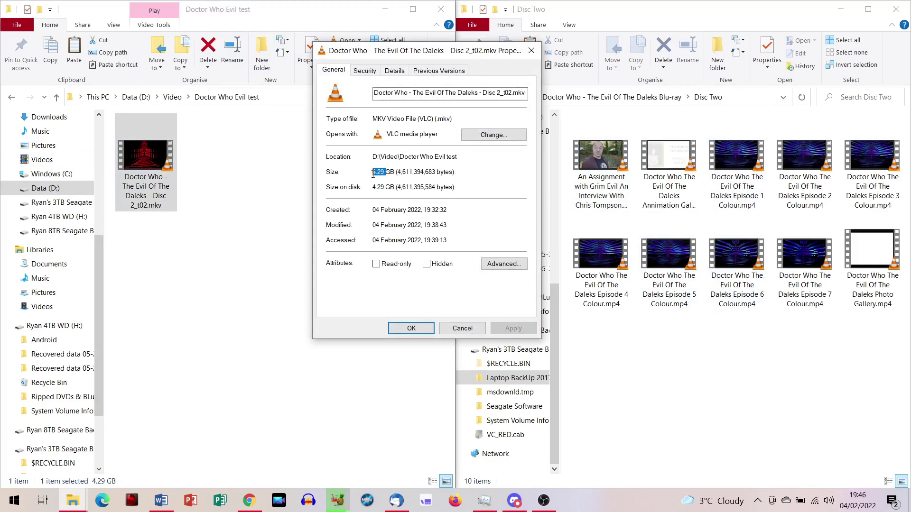
{"action": "left_click", "coordinate": [411, 328]}
{"action": "left_click", "coordinate": [811, 186]}
{"action": "left_click", "coordinate": [767, 49]}
{"action": "left_click_drag", "start_coordinate": [779, 56], "coordinate": [473, 88]}
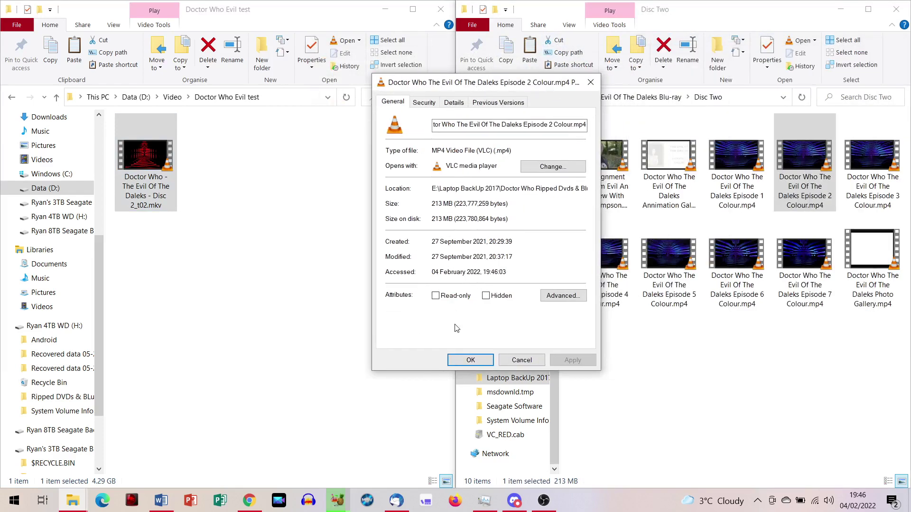
{"action": "left_click", "coordinate": [470, 360]}
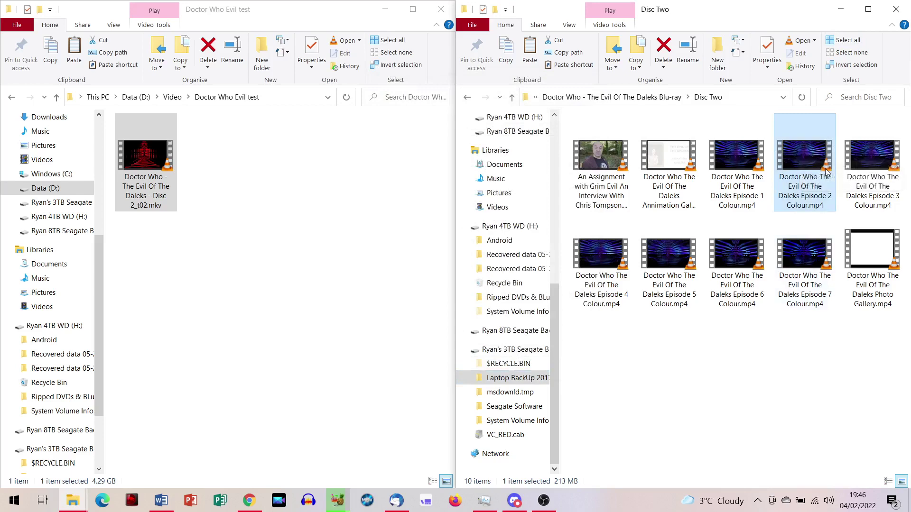
Play the Episode 2 MP4 in VLC and pause it at 04:32.
{"action": "double_click", "coordinate": [801, 155]}
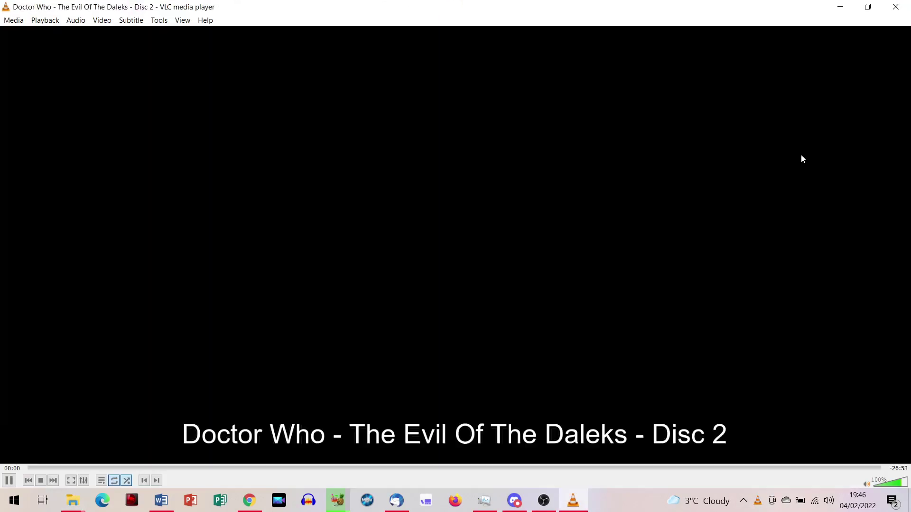
{"action": "key", "text": "space"}
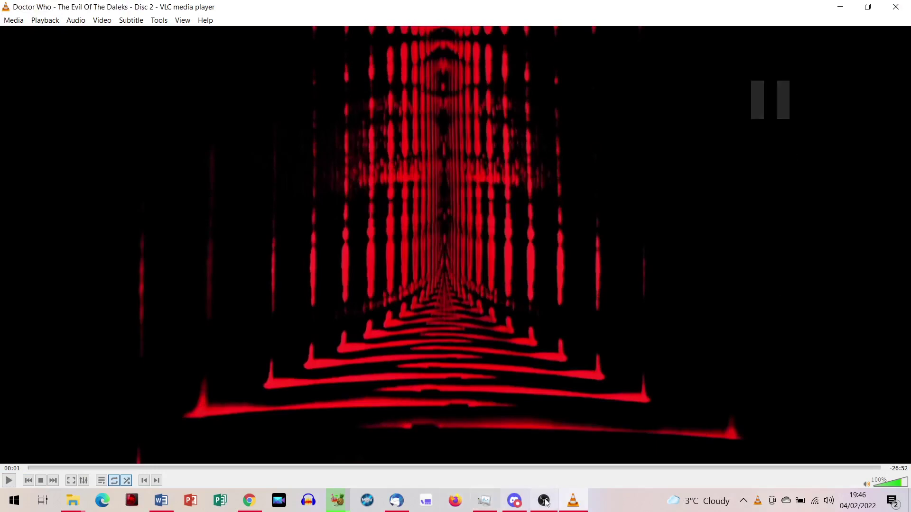
{"action": "left_click", "coordinate": [171, 468]}
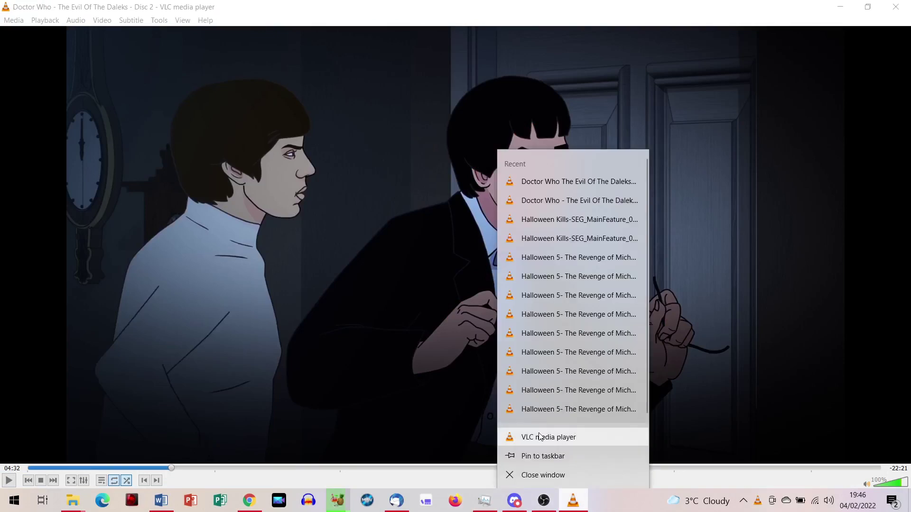
Load the Disc 2 MKV into a second VLC player, pause it at 04:31, and place the players side by side.
{"action": "left_click", "coordinate": [539, 437]}
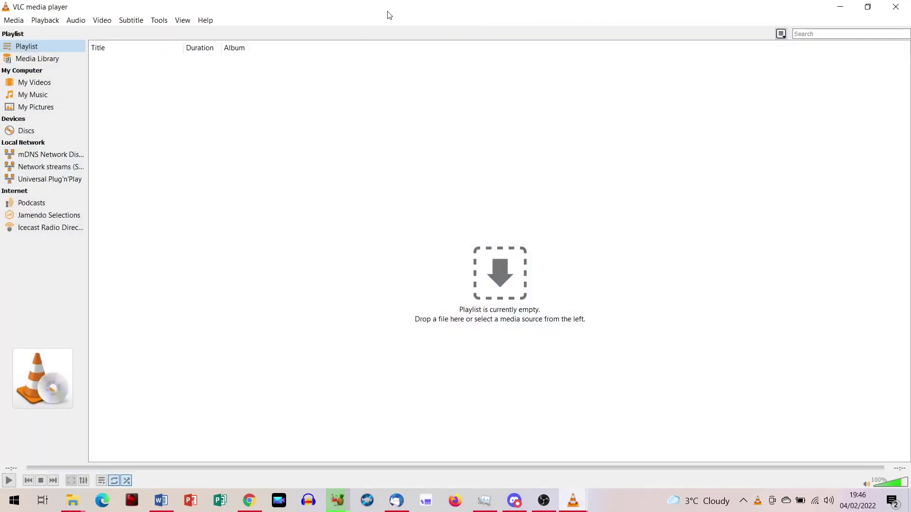
{"action": "left_click_drag", "start_coordinate": [387, 15], "coordinate": [910, 333]}
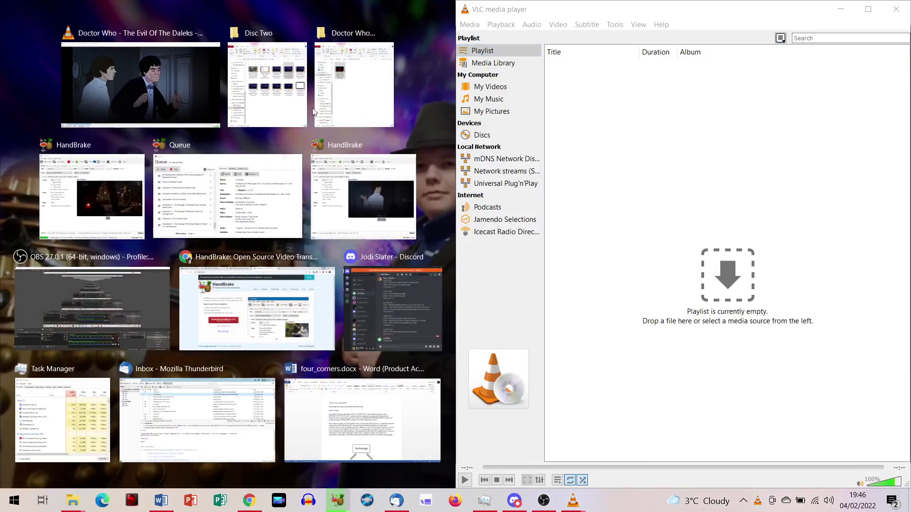
{"action": "left_click", "coordinate": [327, 102]}
{"action": "left_click_drag", "start_coordinate": [151, 177], "coordinate": [720, 265]}
{"action": "double_click", "coordinate": [606, 65]}
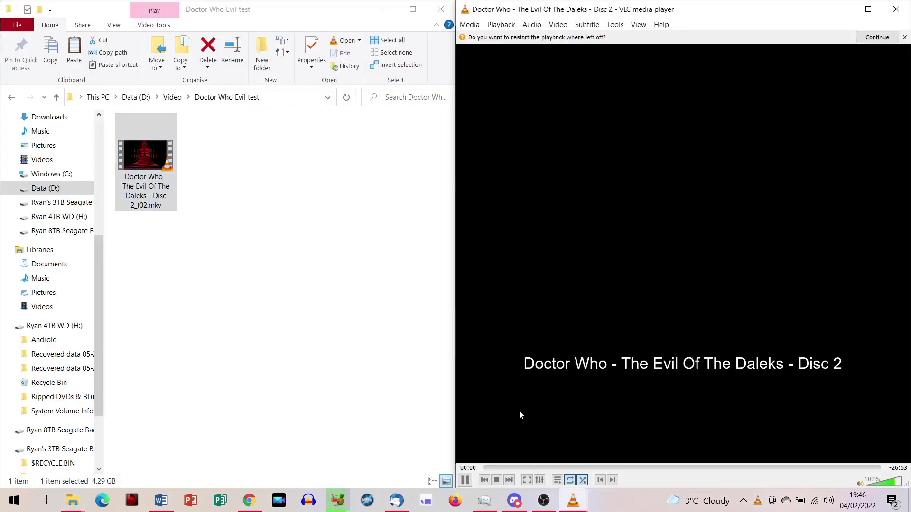
{"action": "key", "text": "space"}
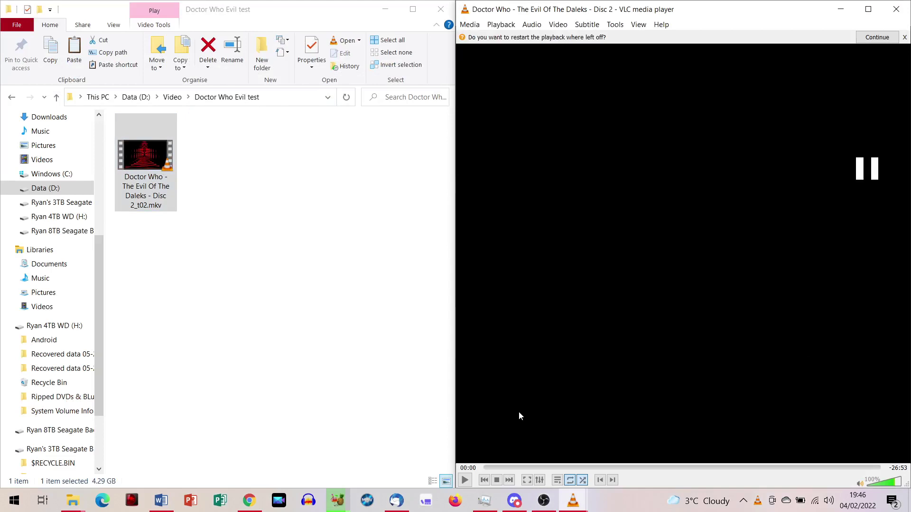
{"action": "left_click", "coordinate": [550, 468]}
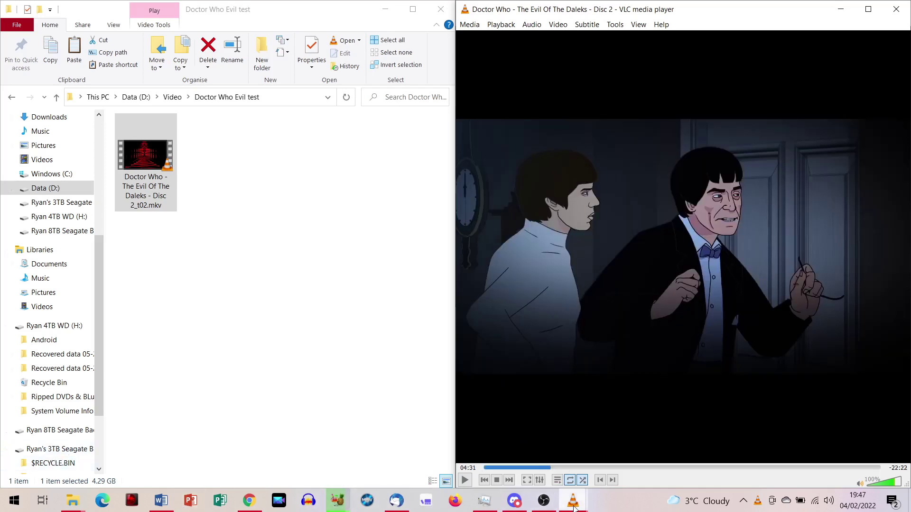
{"action": "double_click", "coordinate": [477, 5]}
{"action": "left_click_drag", "start_coordinate": [477, 4], "coordinate": [1, 193]}
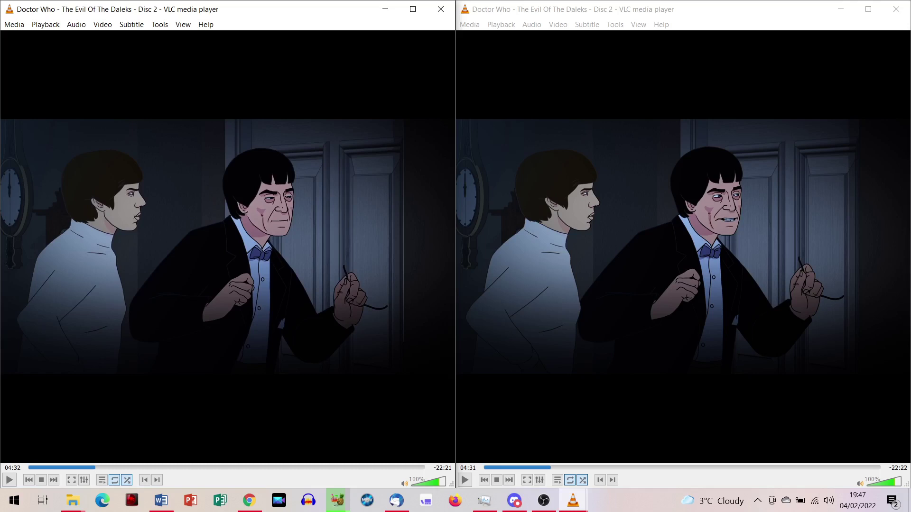
Advance the right-hand video to 04:32, compare it with the left copy, then close both VLC players.
{"action": "left_click", "coordinate": [539, 401]}
{"action": "key", "text": "space"}
{"action": "key", "text": "space"}
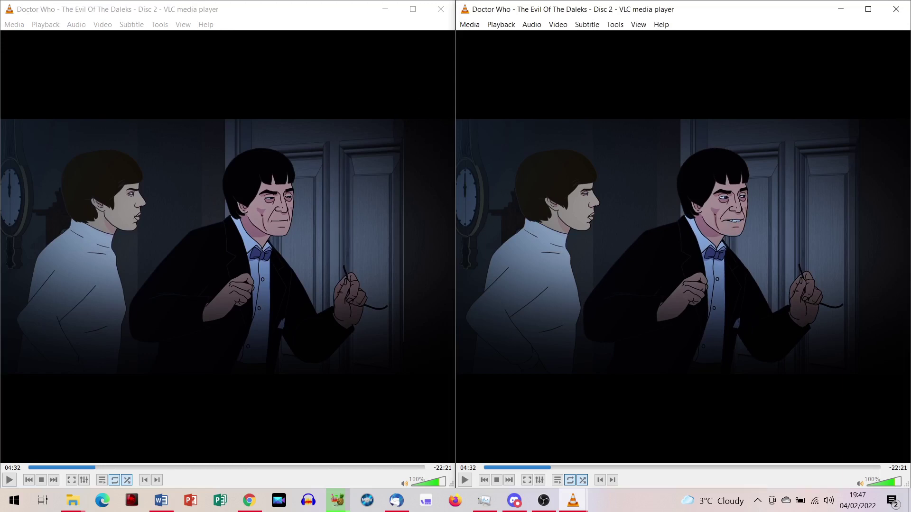
{"action": "left_click", "coordinate": [441, 9]}
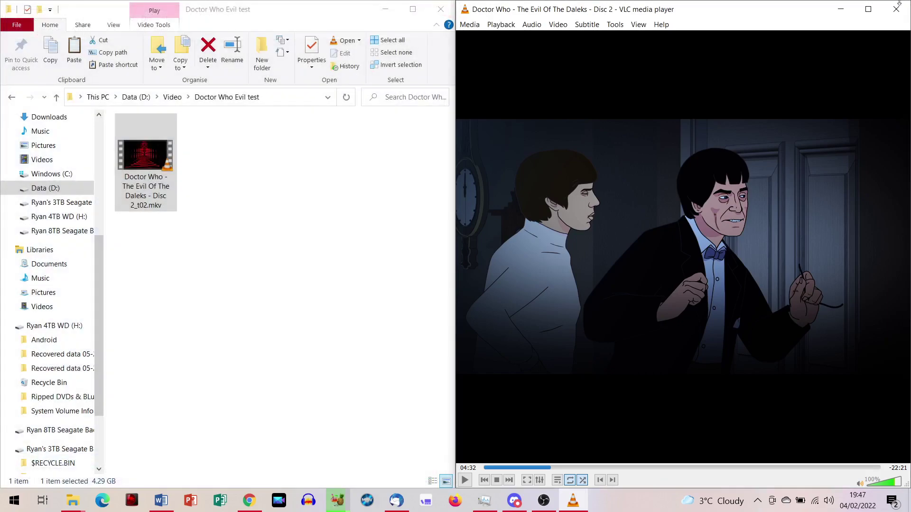
{"action": "left_click", "coordinate": [890, 17]}
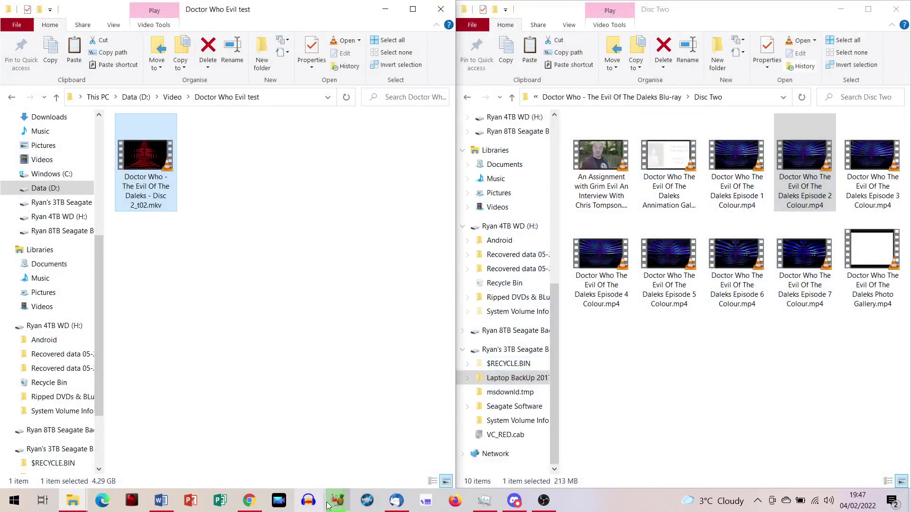
Check the Disc 2 Audio tab and keep the English DTS-HD MA source track.
{"action": "mouse_move", "coordinate": [335, 504]}
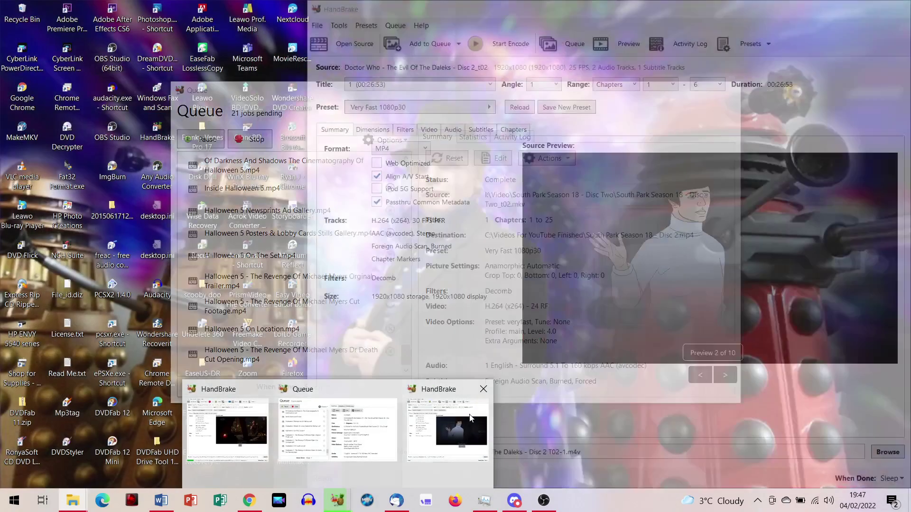
{"action": "left_click", "coordinate": [476, 418]}
{"action": "left_click", "coordinate": [458, 132]}
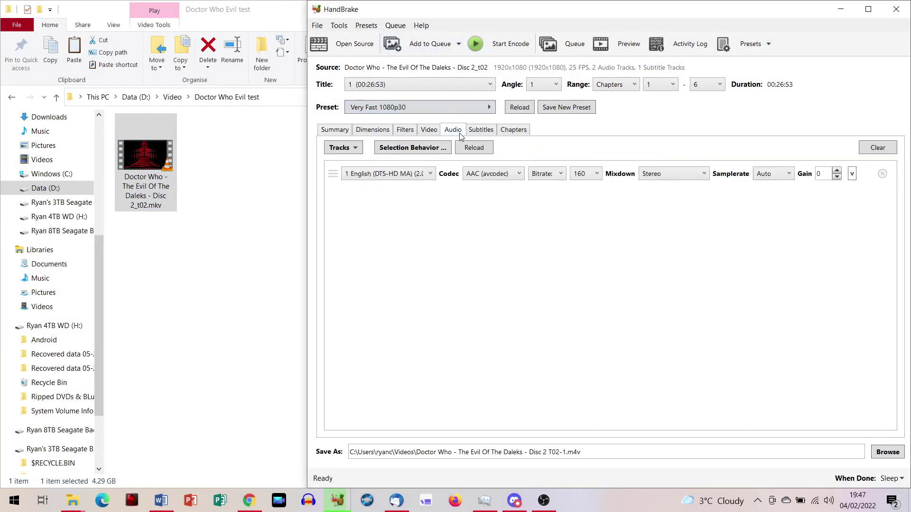
{"action": "left_click", "coordinate": [382, 174]}
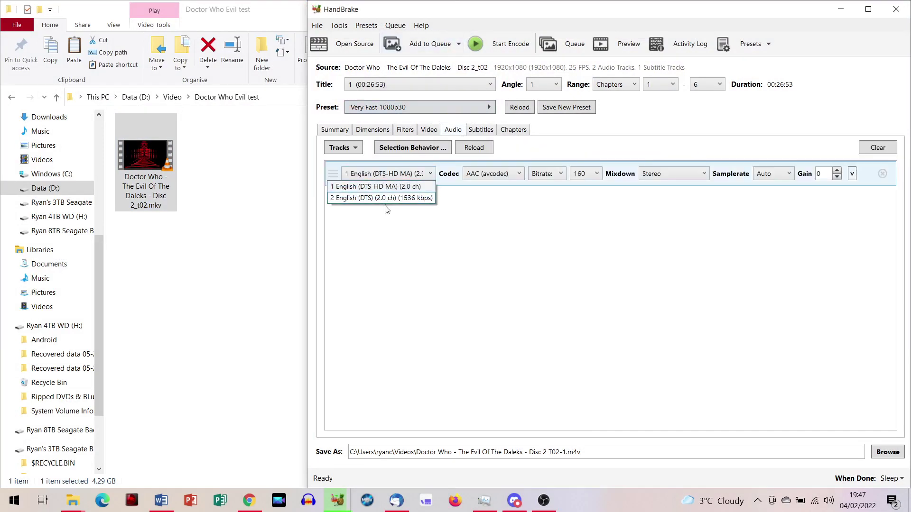
{"action": "left_click", "coordinate": [408, 187]}
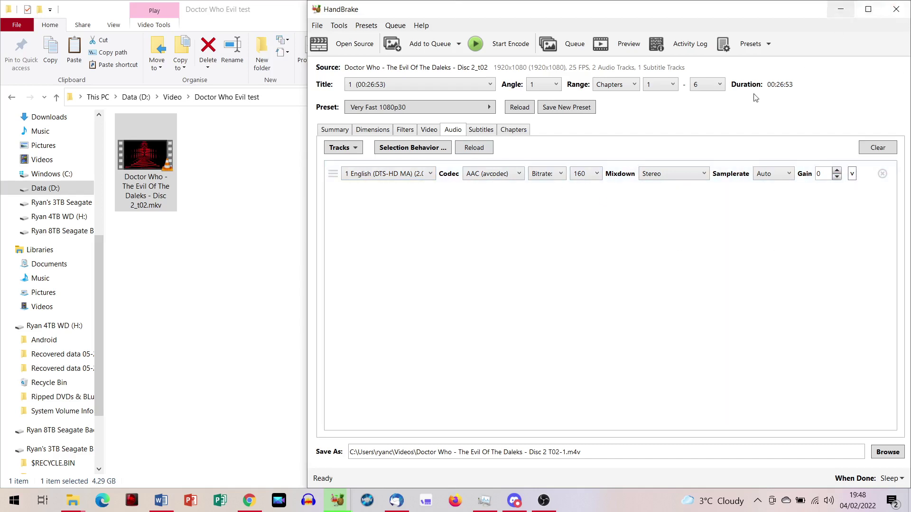
Keep the Stereo mixdown and close the HandBrake window.
{"action": "left_click", "coordinate": [679, 175]}
{"action": "left_click", "coordinate": [677, 174]}
{"action": "left_click", "coordinate": [678, 174]}
{"action": "left_click", "coordinate": [677, 176]}
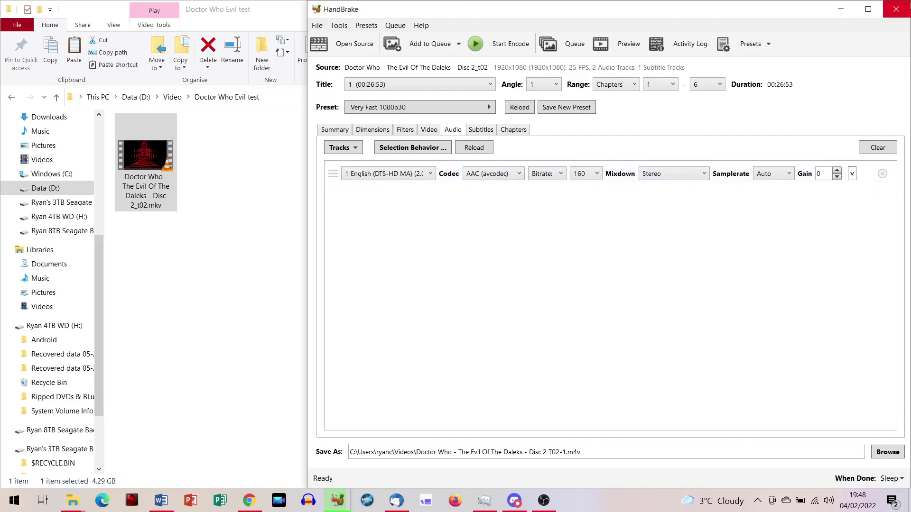
{"action": "left_click", "coordinate": [906, 13]}
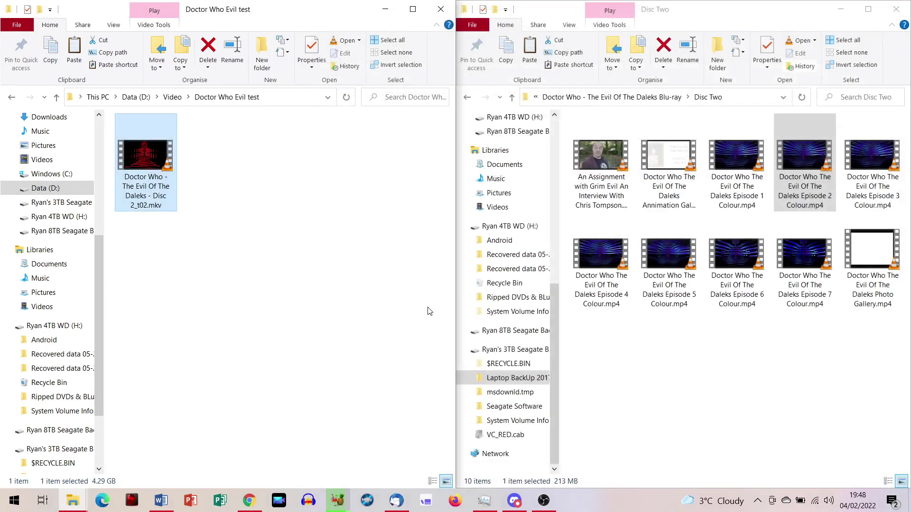
Close the Doctor Who Evil test and Disc Two folder windows and bring OBS Studio forward.
{"action": "left_click", "coordinate": [441, 9]}
{"action": "left_click", "coordinate": [896, 9]}
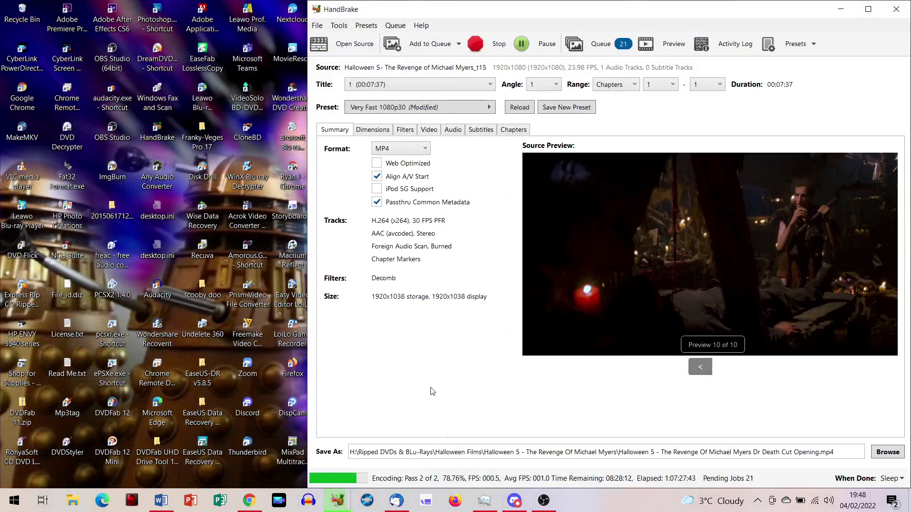
{"action": "left_click", "coordinate": [543, 501]}
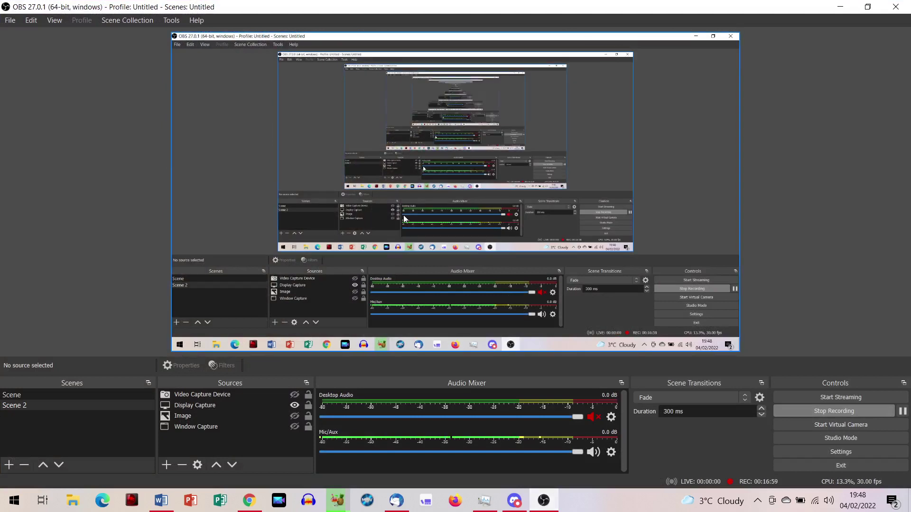